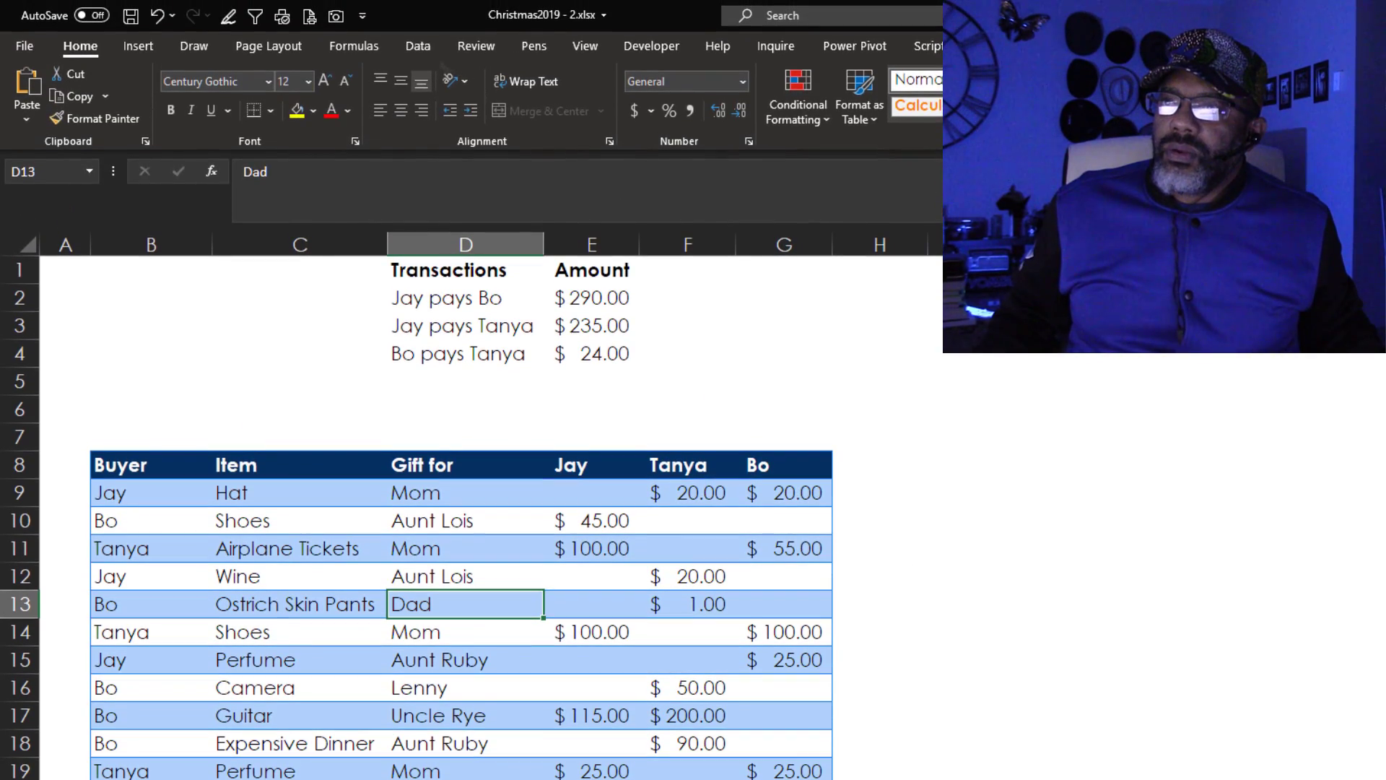
Load the gift table into Power Query and remove the Item and Gift for columns
scroll(418, 45, "down", 5)
left_click(165, 94)
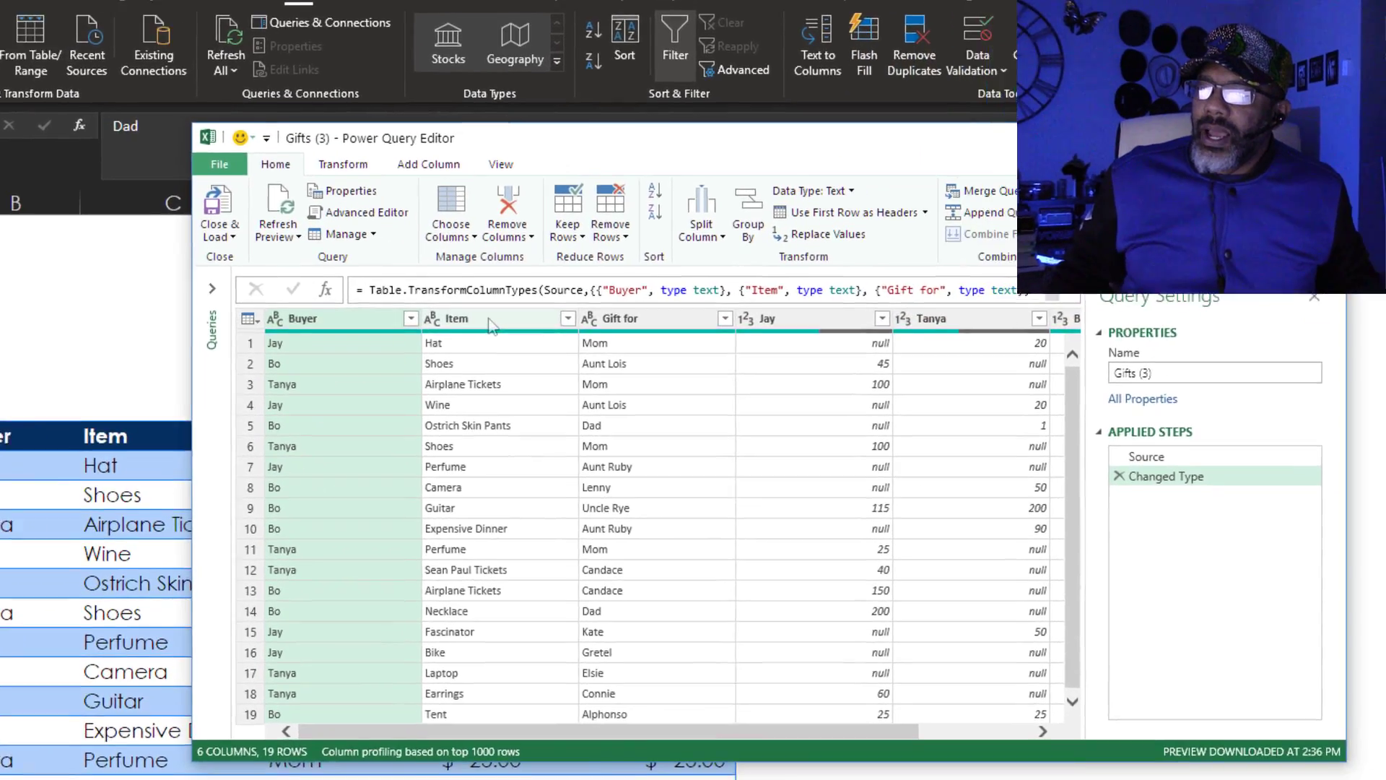
left_click(599, 359)
right_click(599, 359)
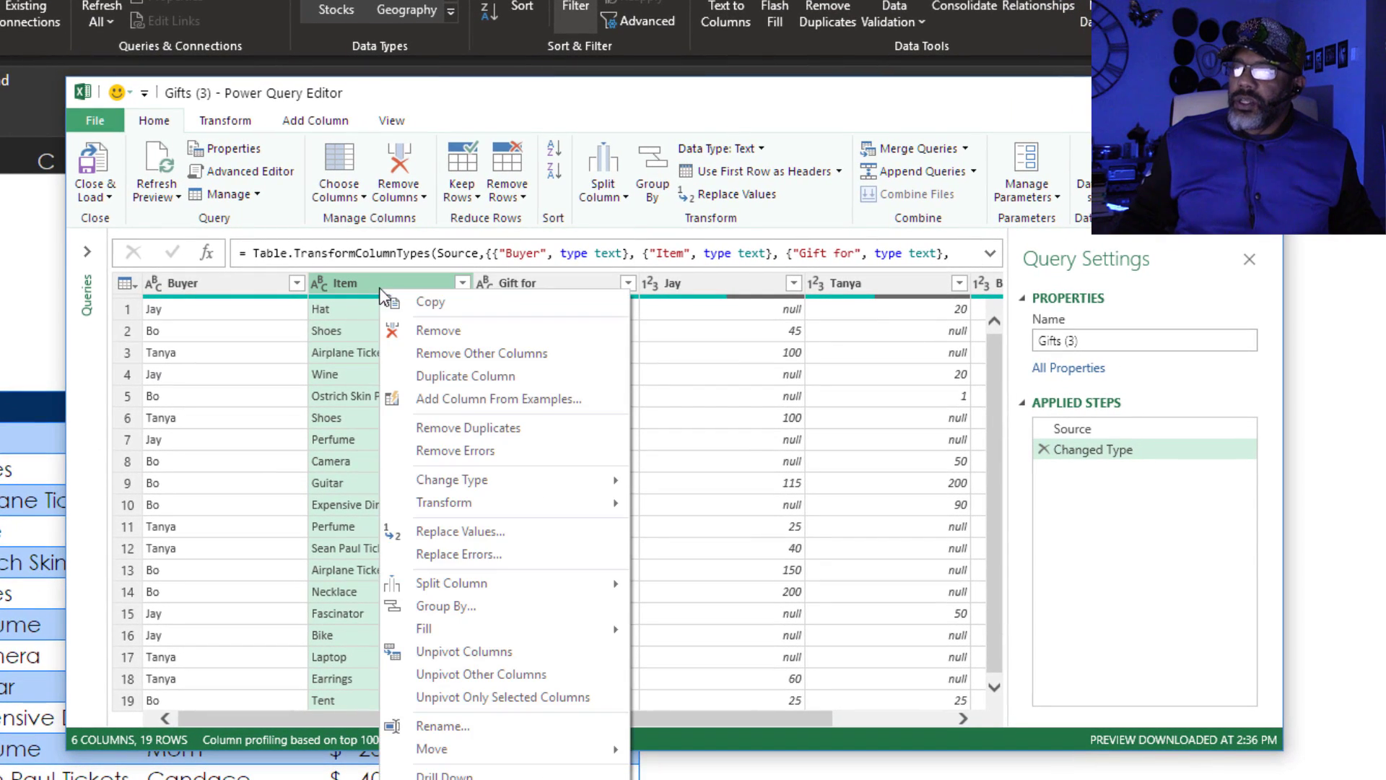
left_click(414, 331)
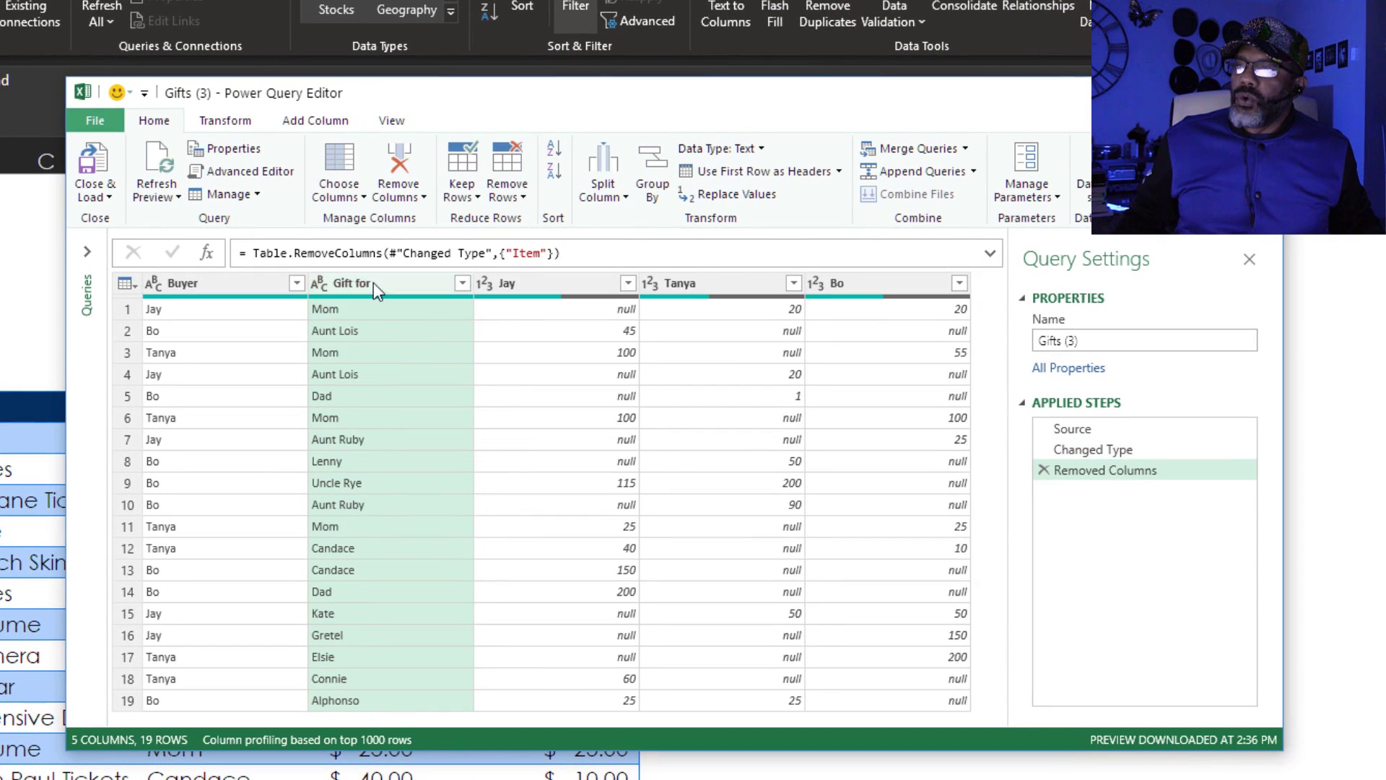
right_click(374, 283)
left_click(419, 319)
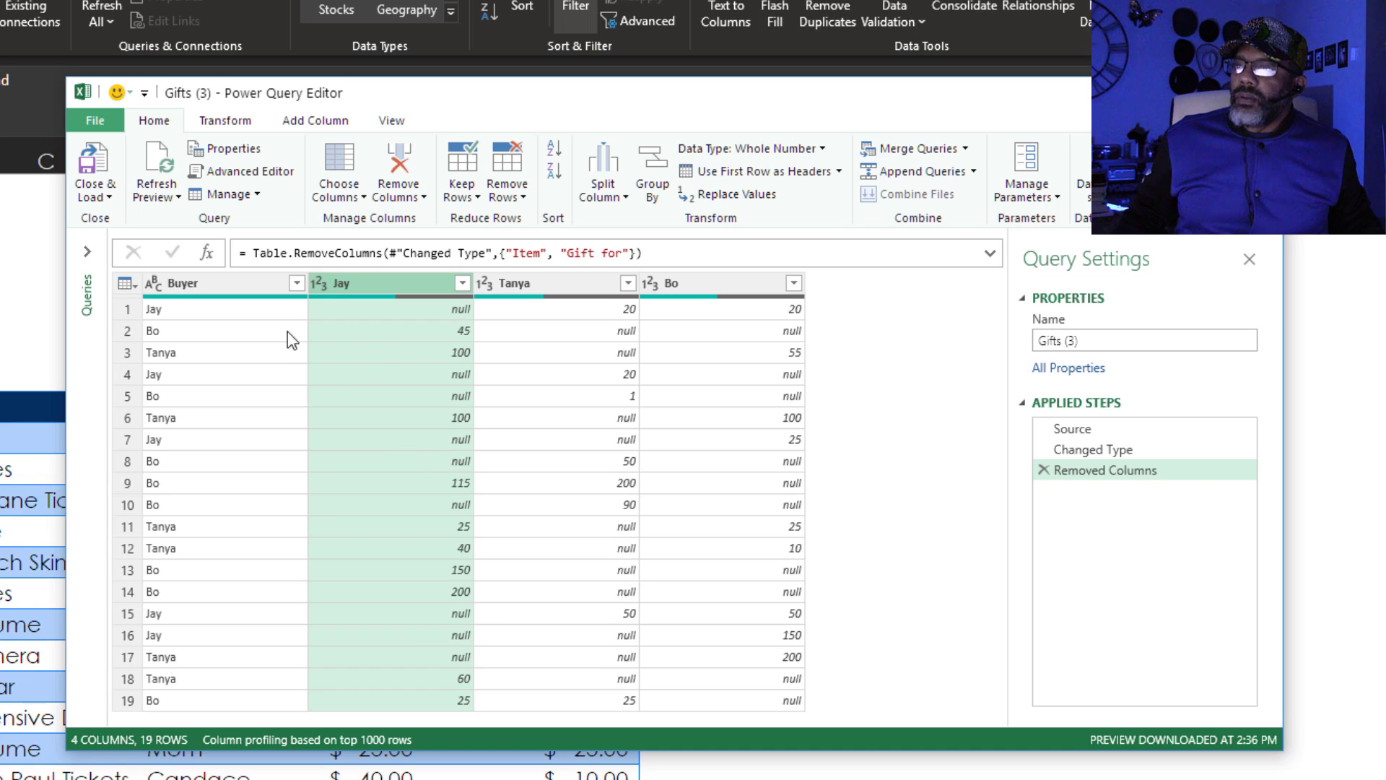
Unpivot all columns except Buyer into Attribute and Value
left_click(236, 289)
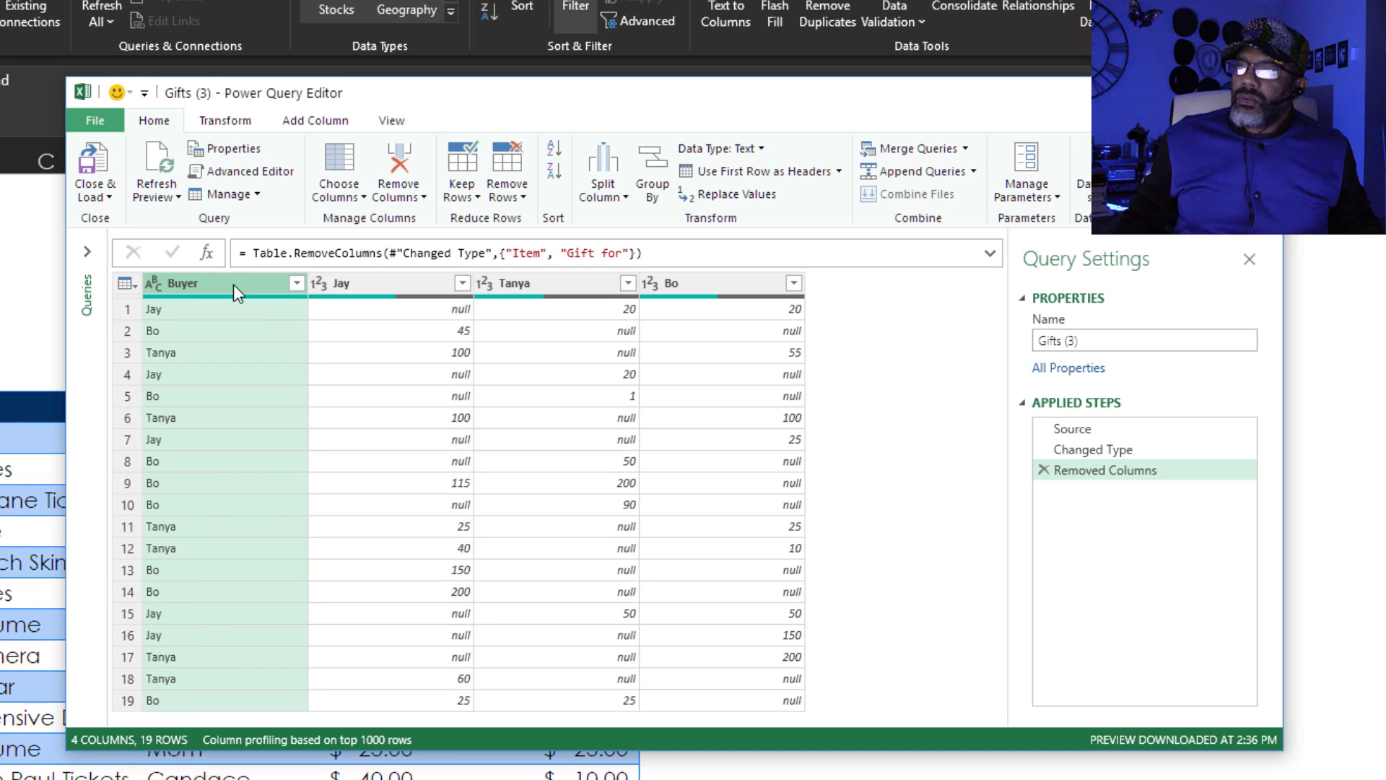
right_click(233, 284)
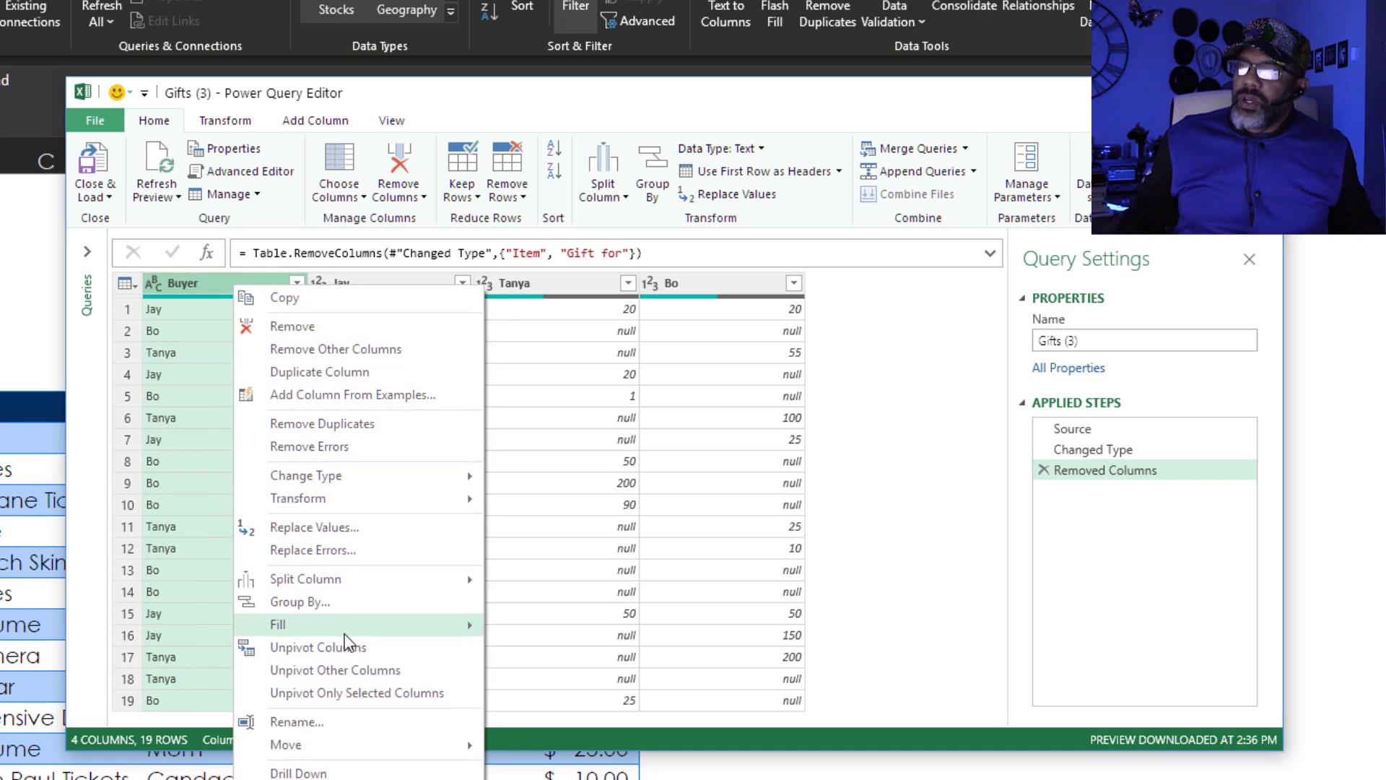
left_click(345, 672)
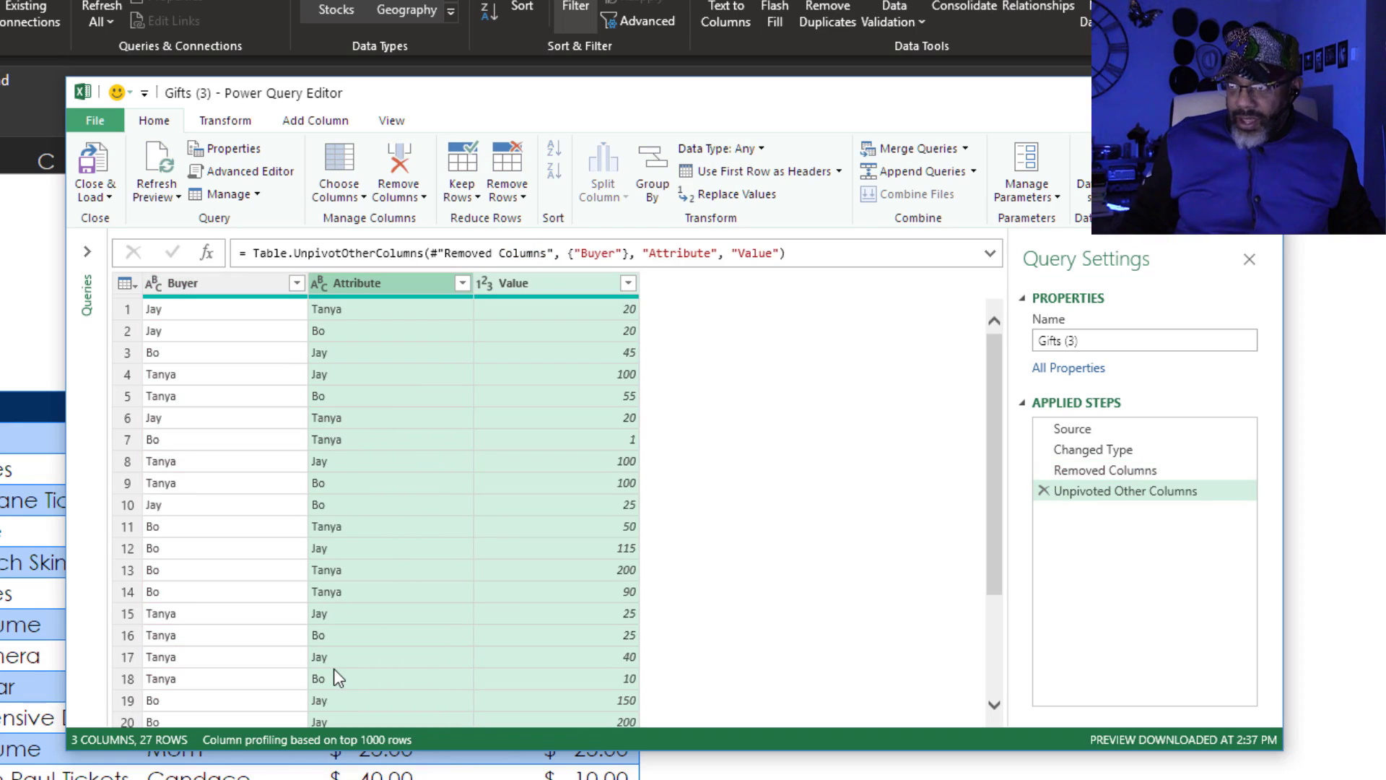
Group rows by Buyer then Attribute, with Sum of Value as the Count column
left_click(655, 174)
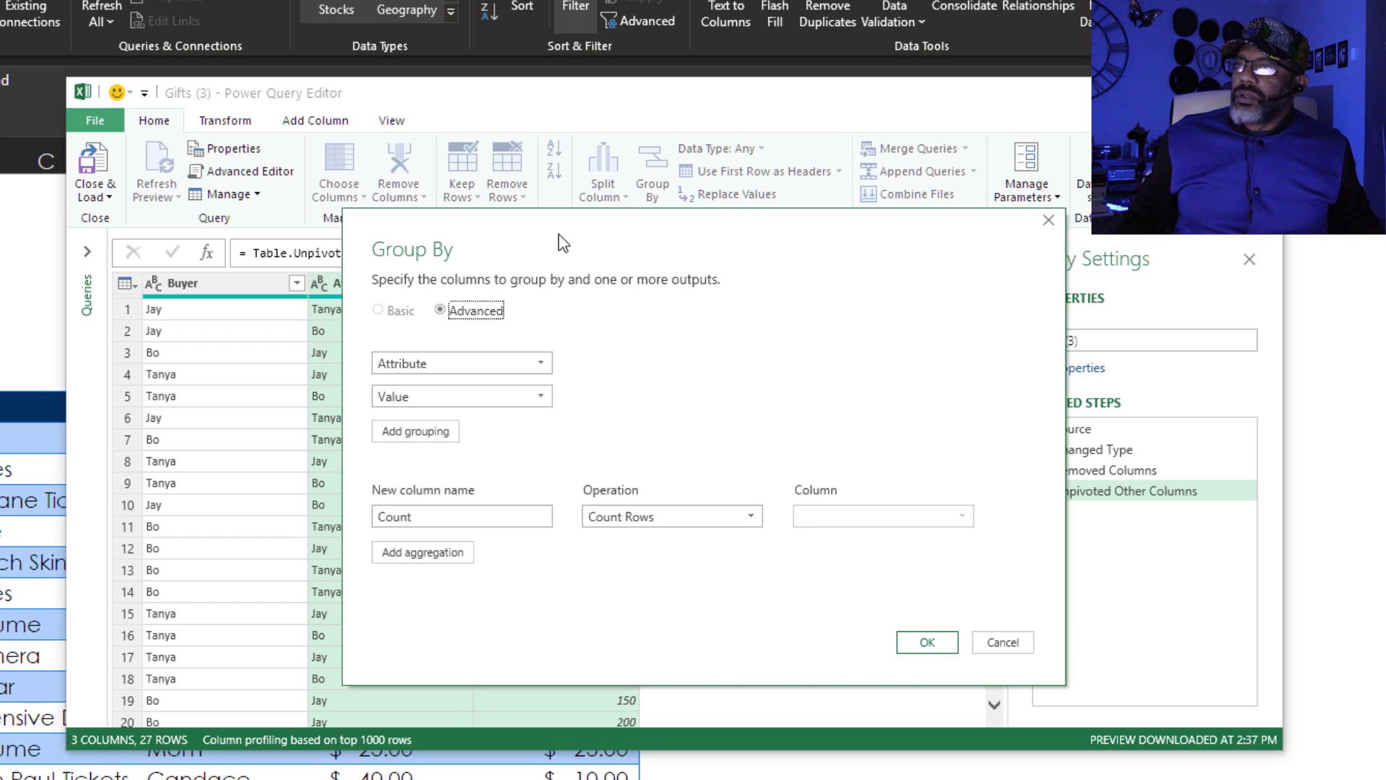
left_click_drag(563, 244, 619, 241)
left_click(579, 359)
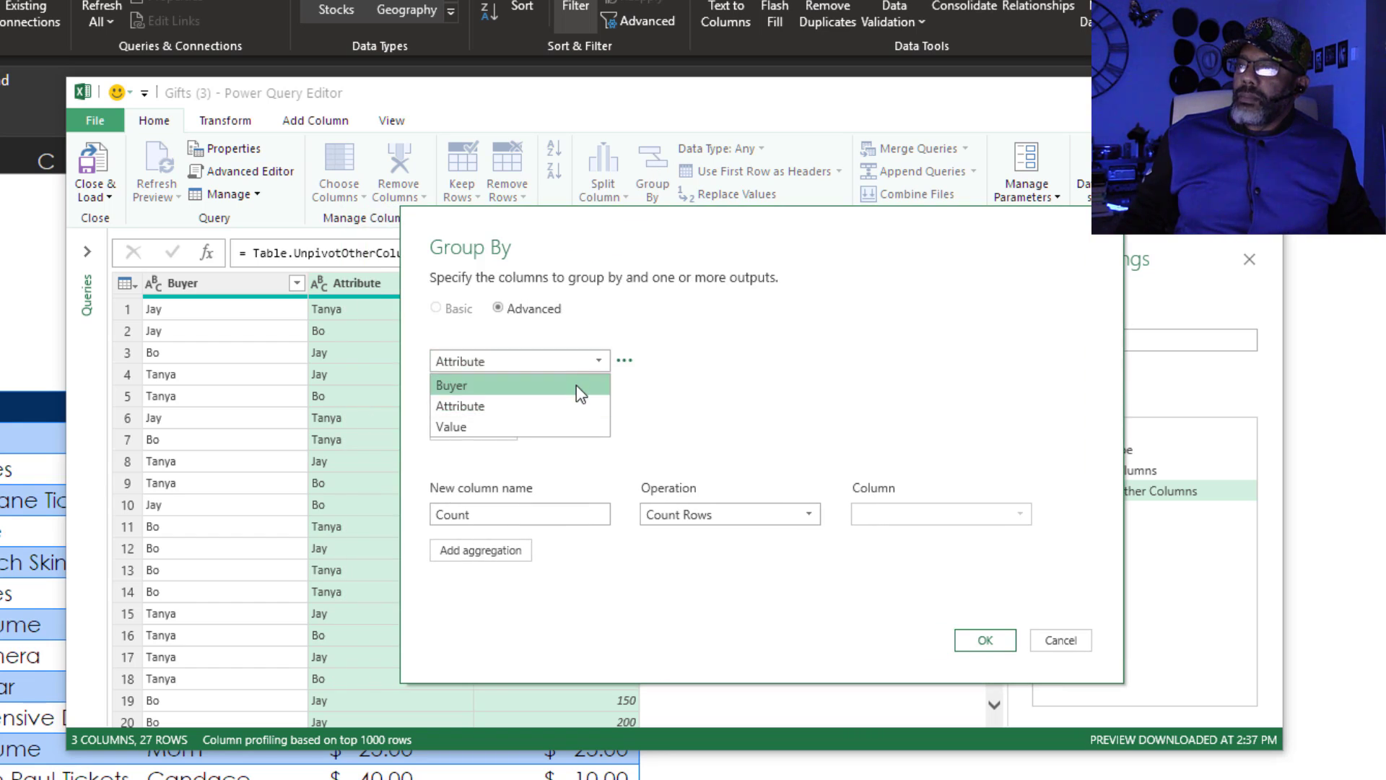
left_click(577, 386)
left_click(576, 392)
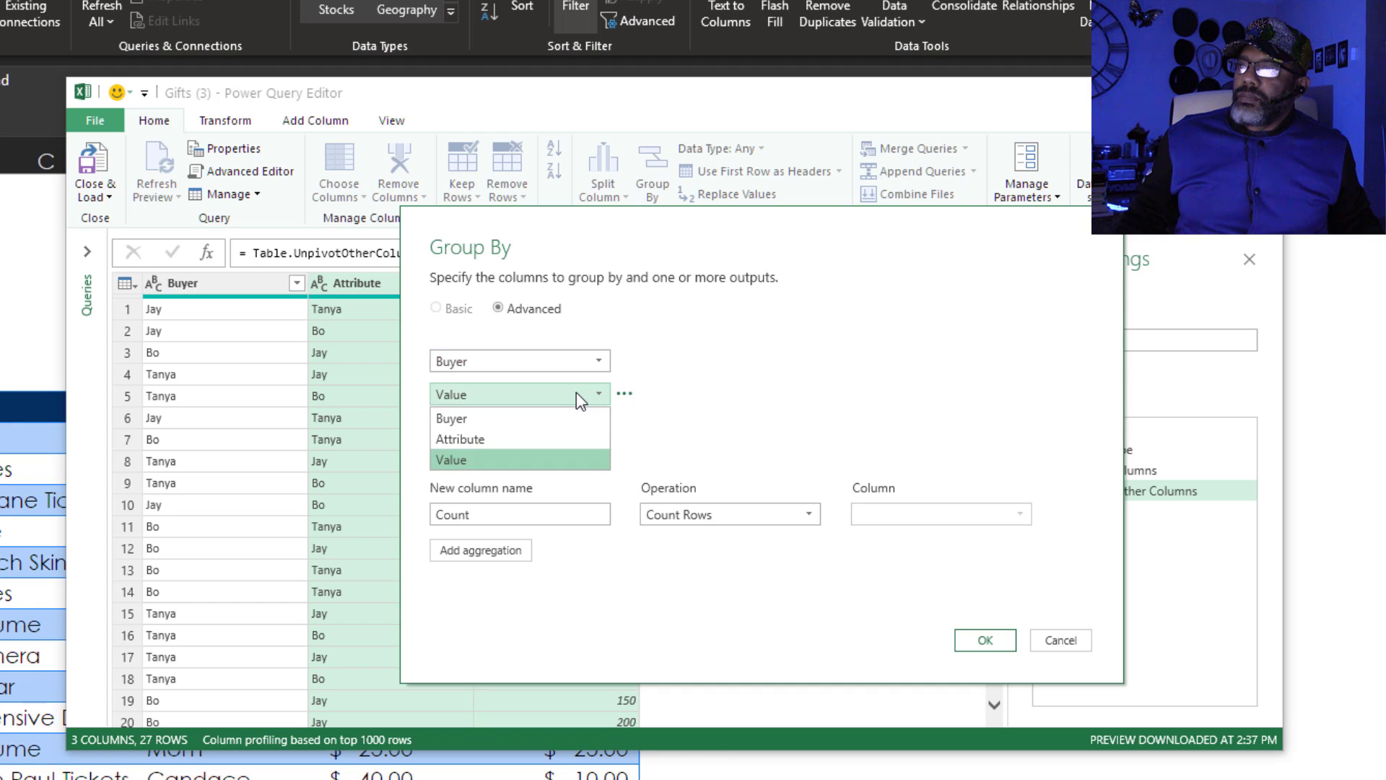
left_click(578, 440)
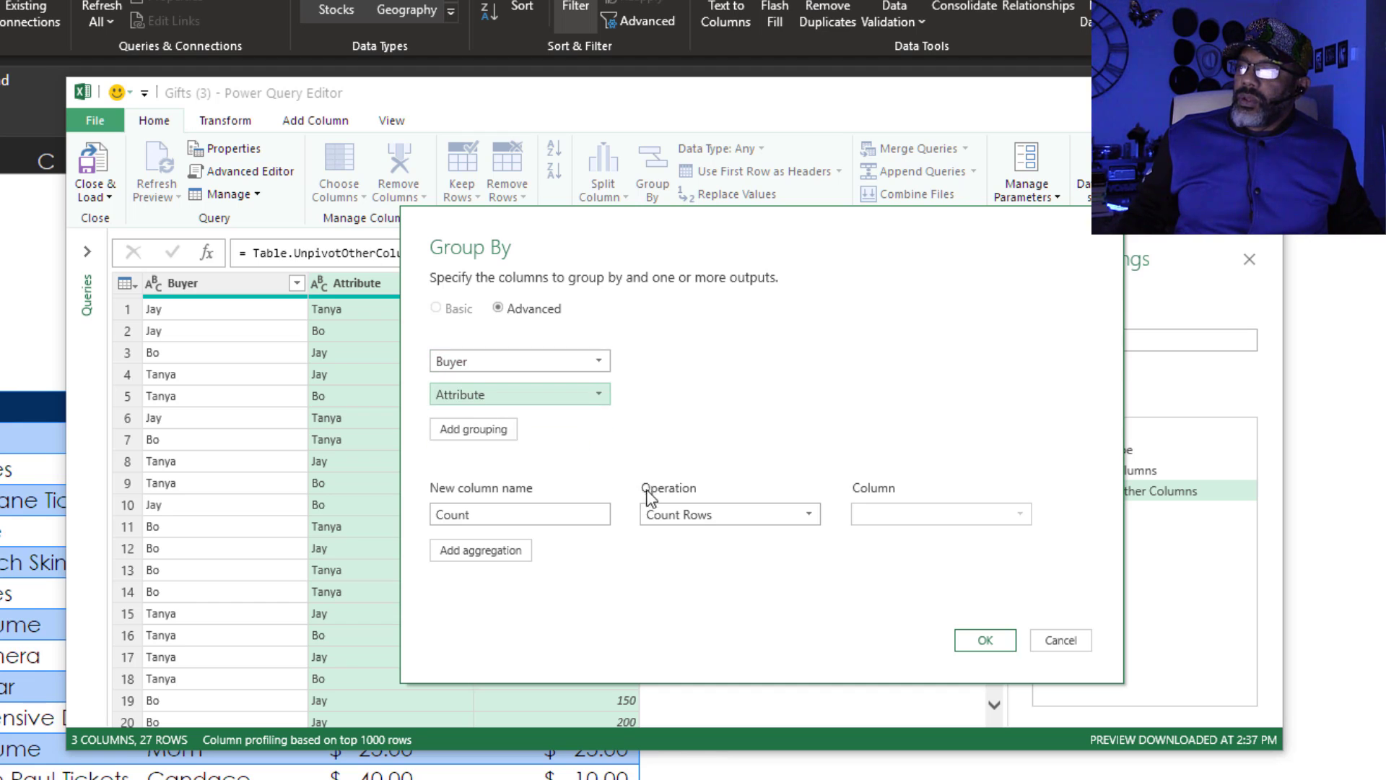
left_click(672, 514)
left_click(669, 538)
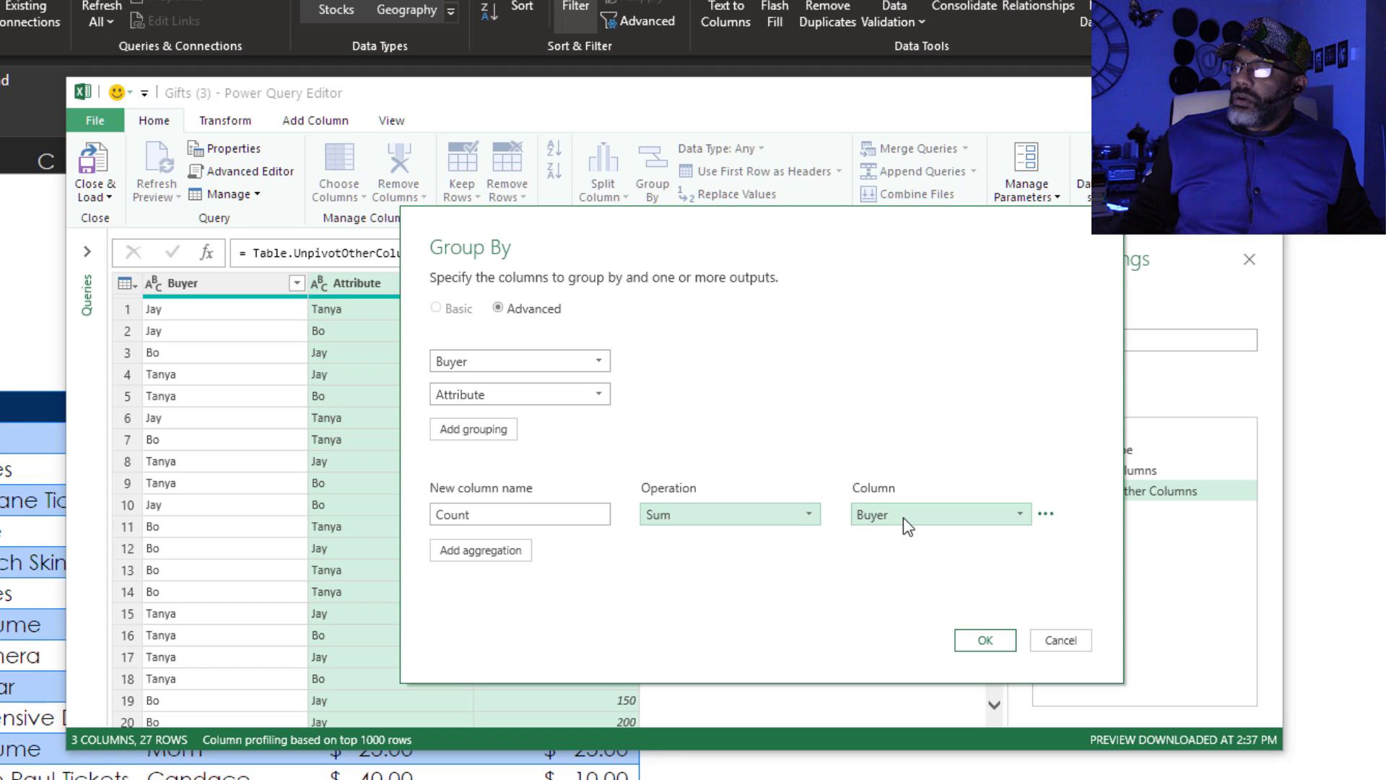
left_click(904, 517)
left_click(899, 584)
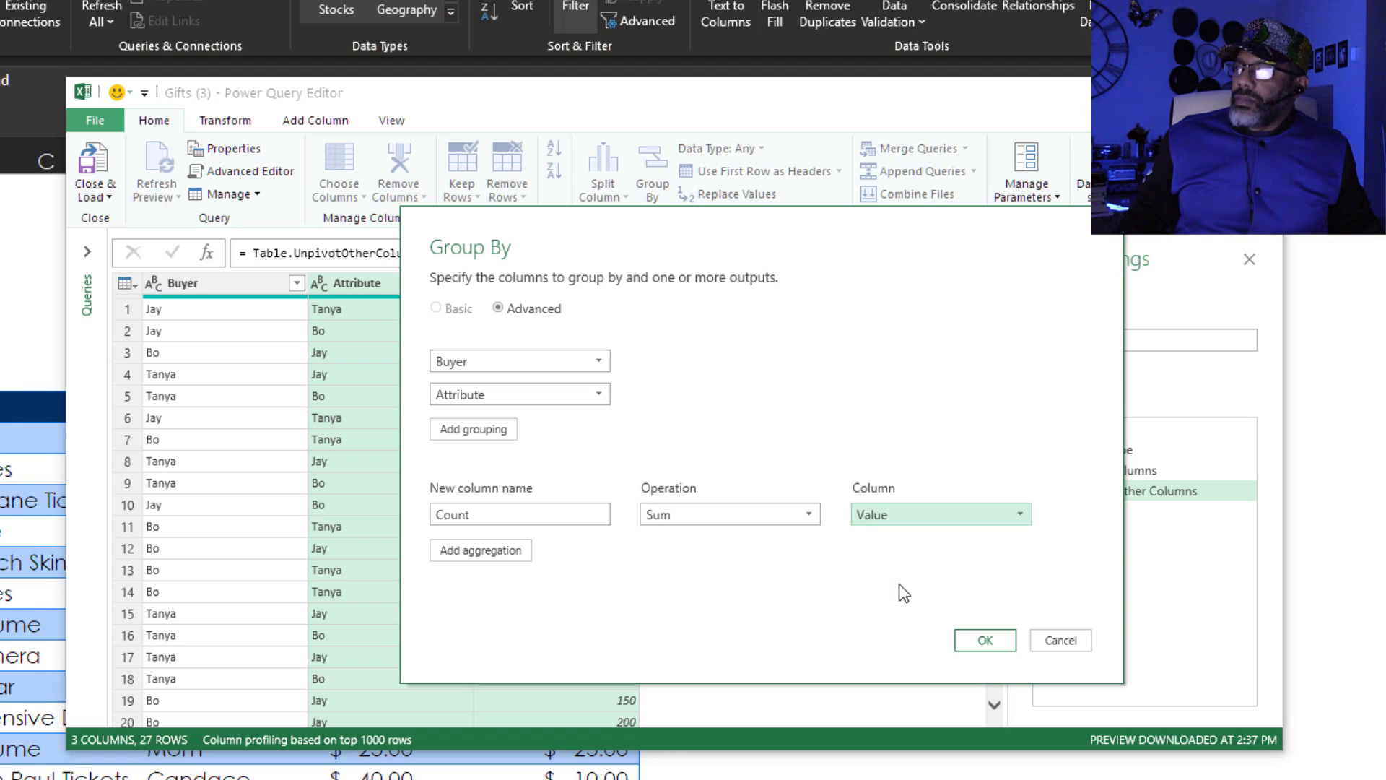
left_click(961, 642)
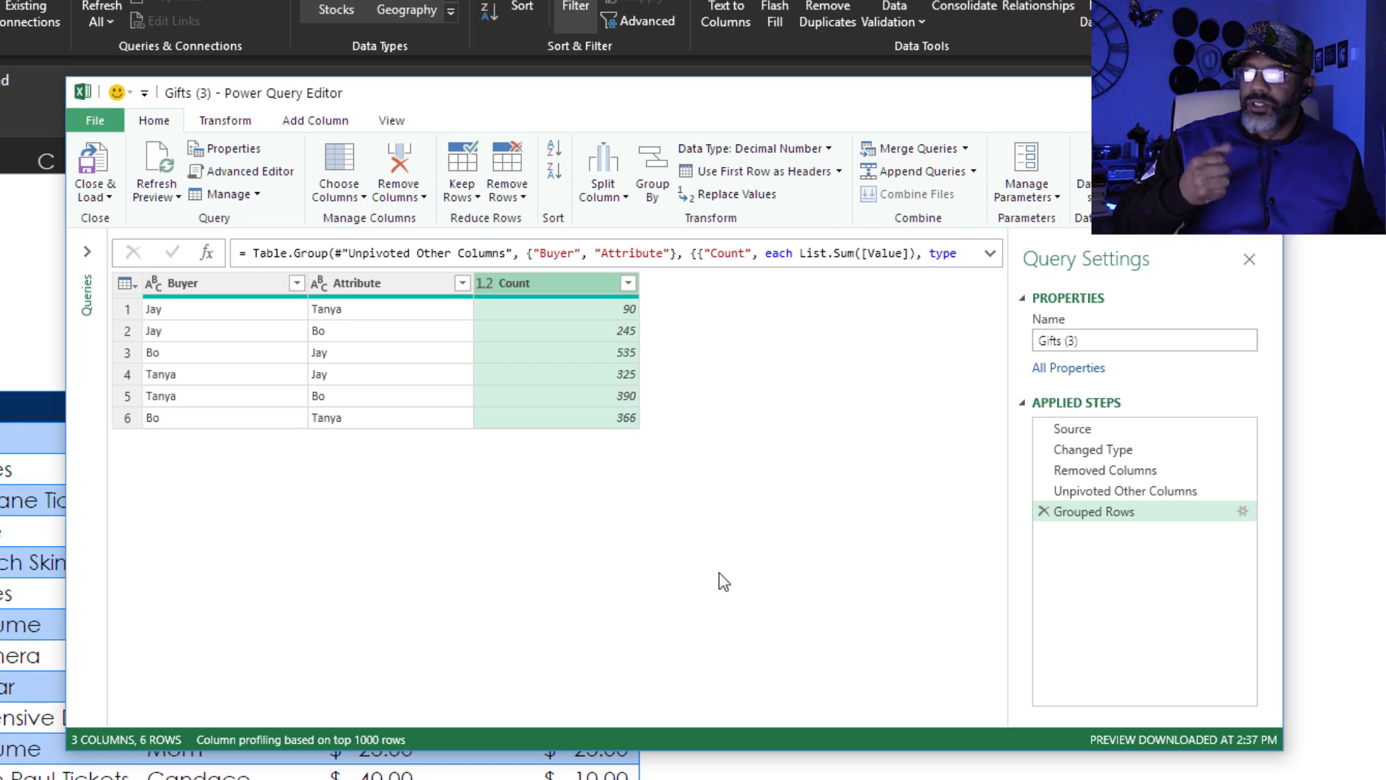
Merge Gifts (3) with itself, matching Buyer+Attribute against Attribute+Buyer
left_click(898, 149)
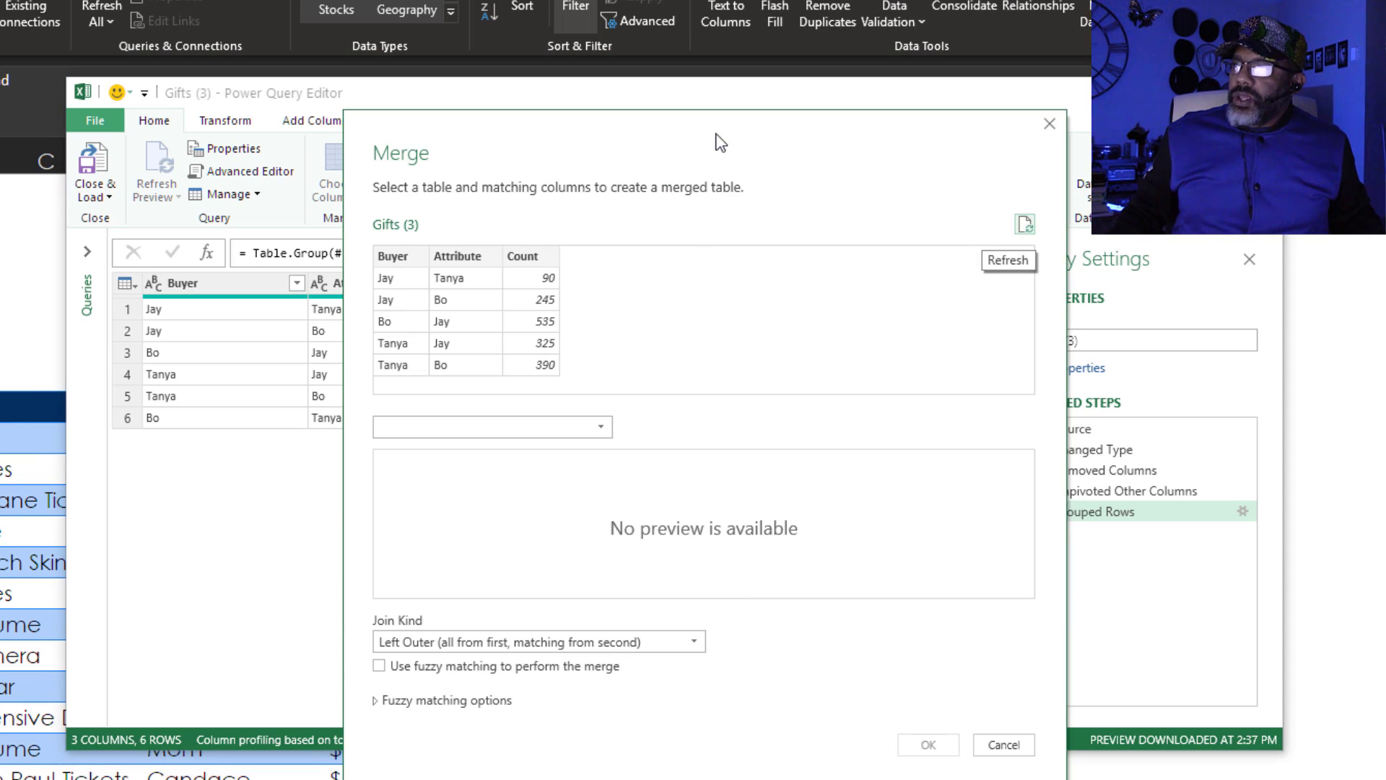
left_click_drag(721, 143, 678, 98)
left_click(545, 426)
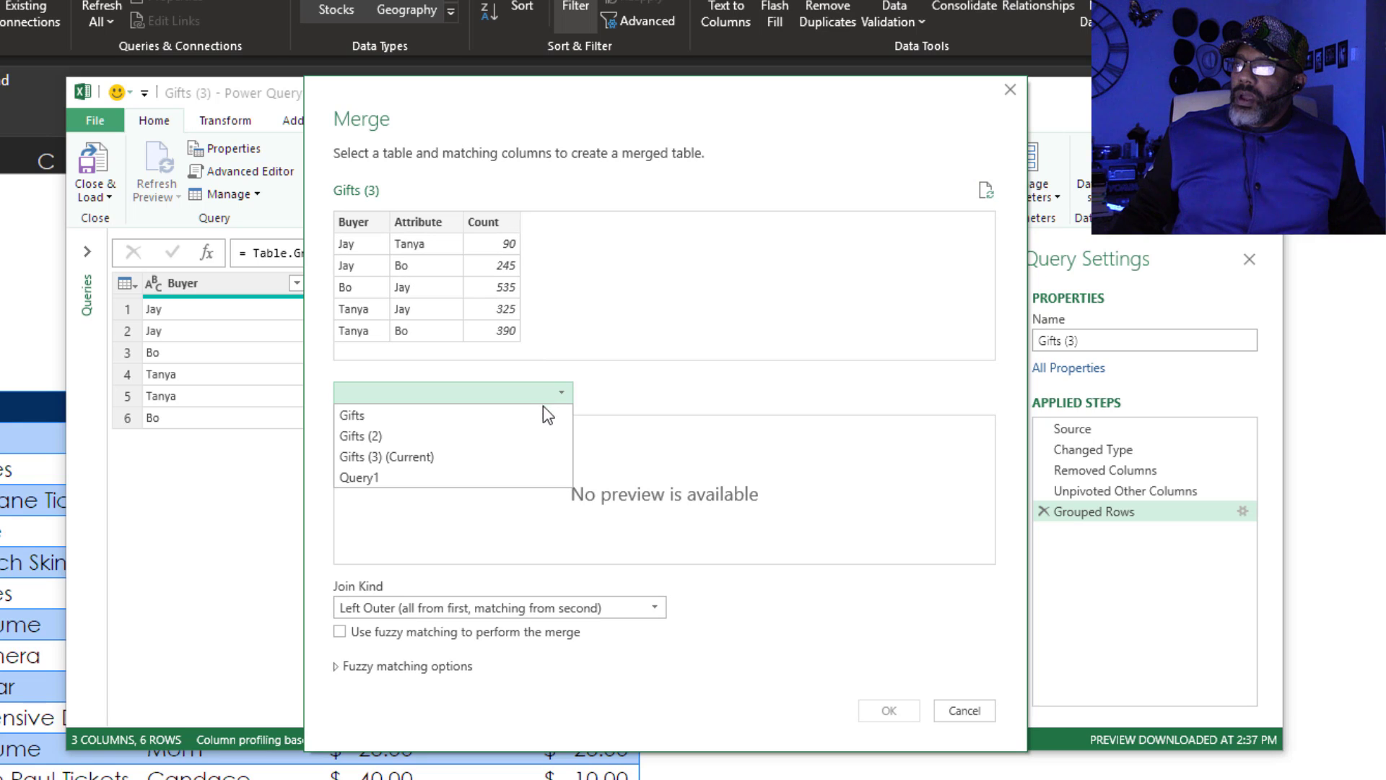
left_click(539, 450)
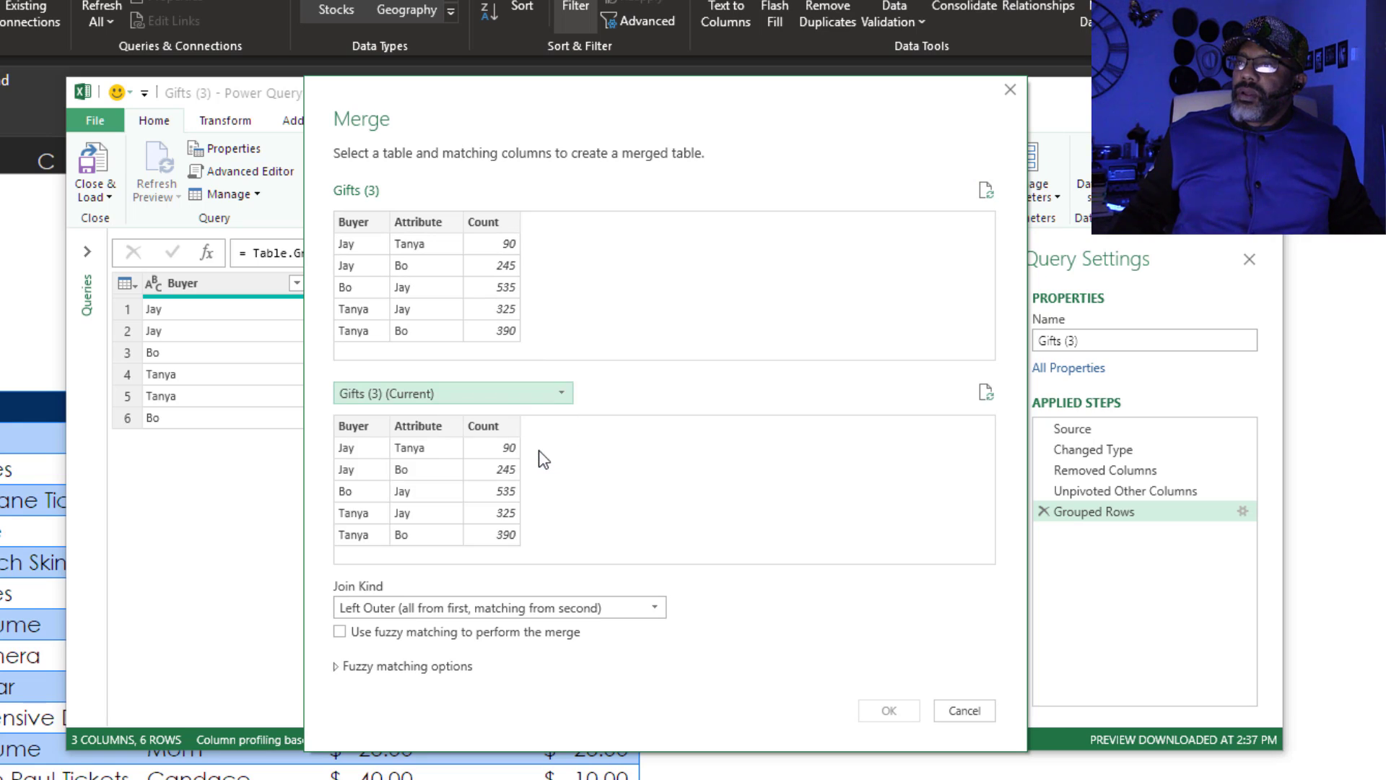
left_click(353, 227)
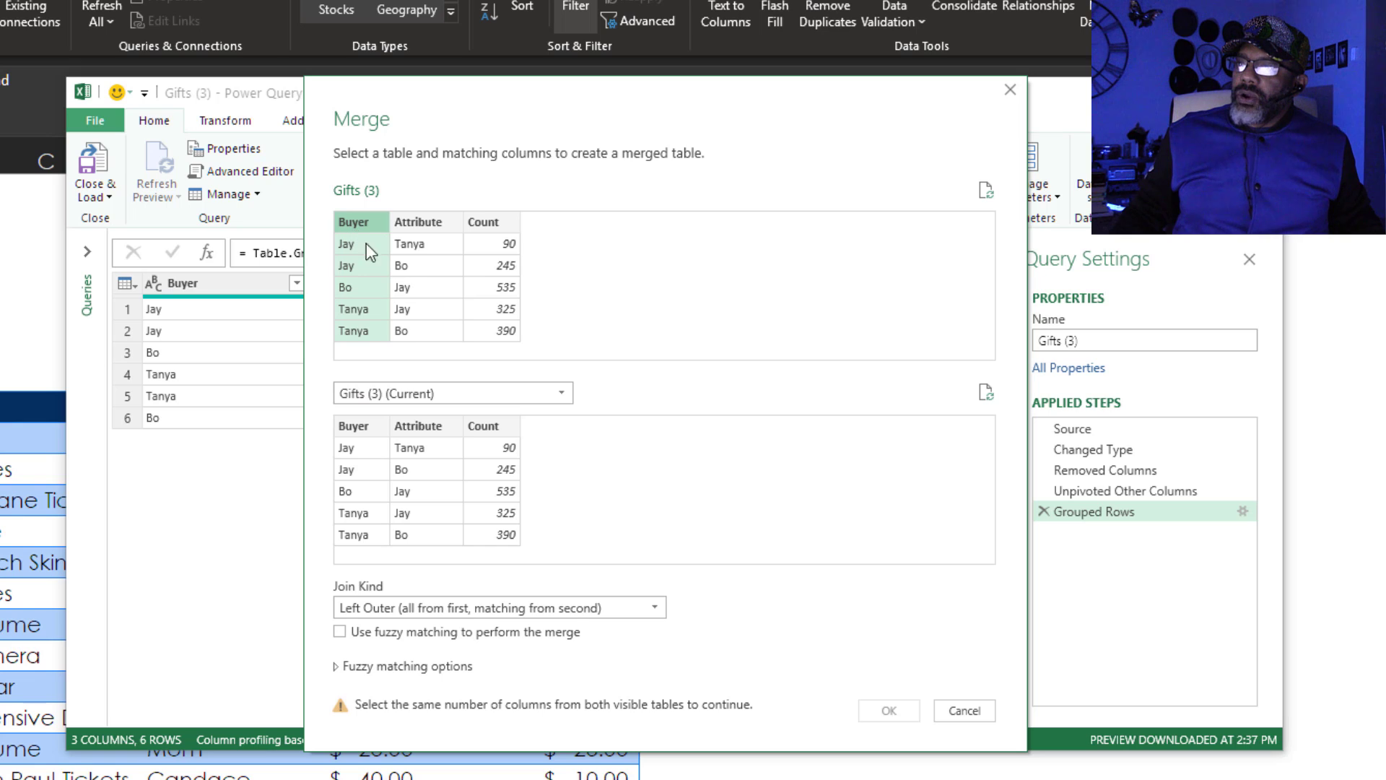
left_click(433, 428)
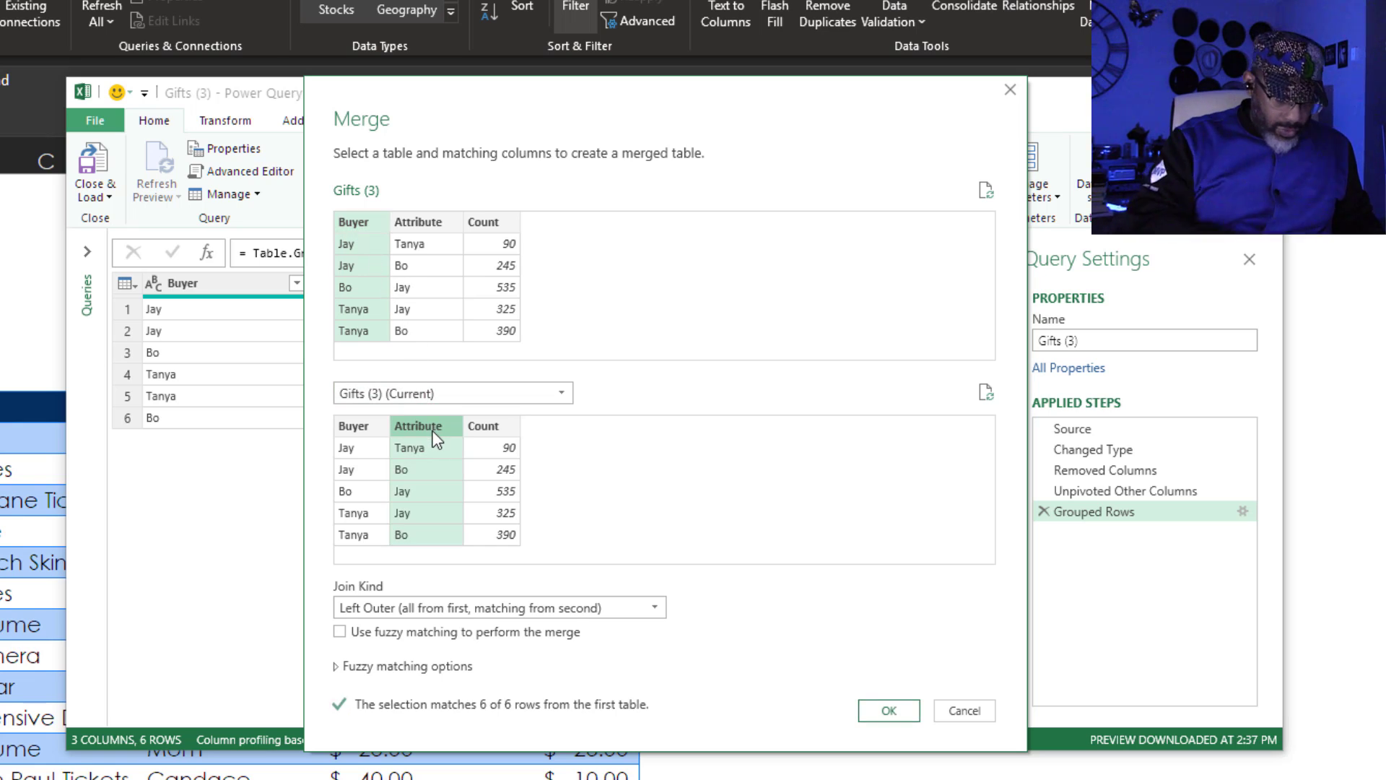
key("ctrl")
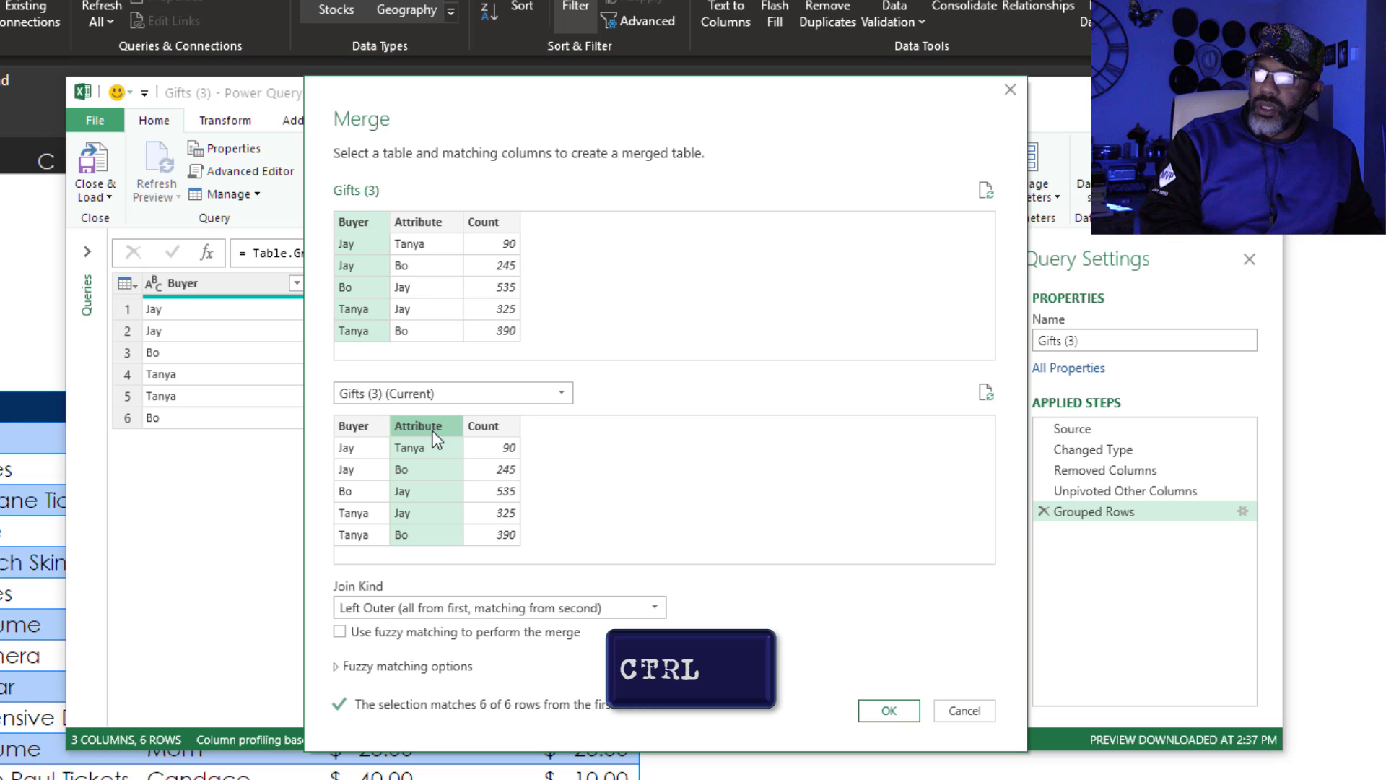
left_click(366, 427, "ctrl")
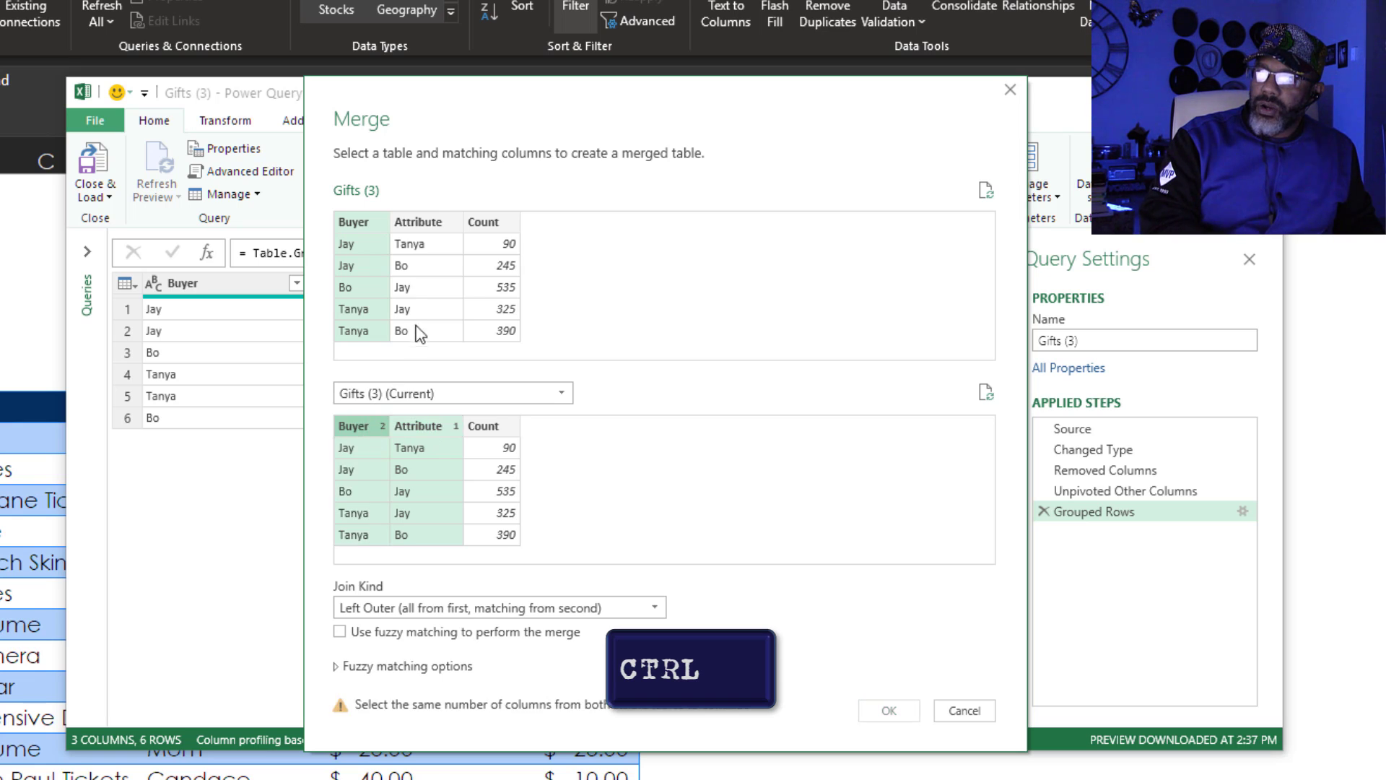
left_click(426, 223, "ctrl")
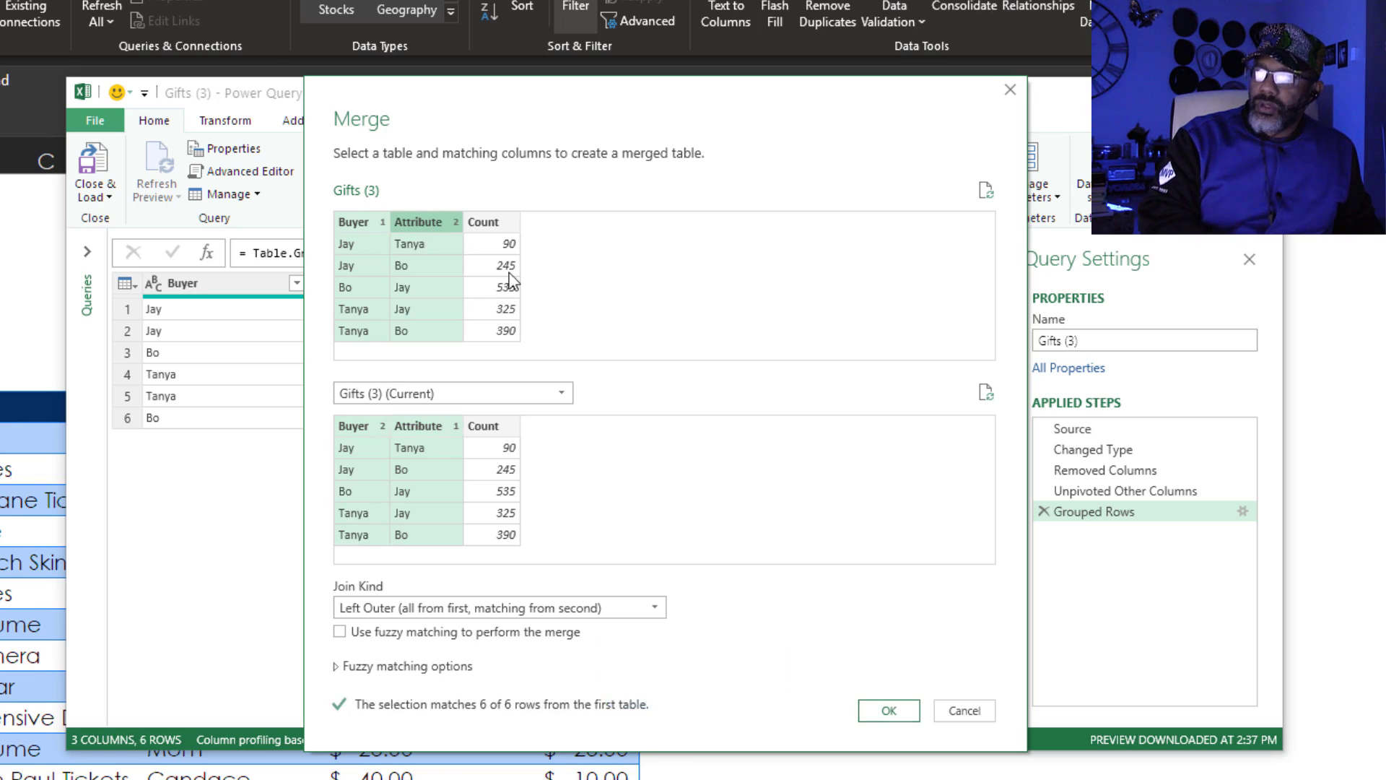
left_click(882, 709)
Expand the merged Grouped Rows, keeping only Count as Count.1
left_click(793, 283)
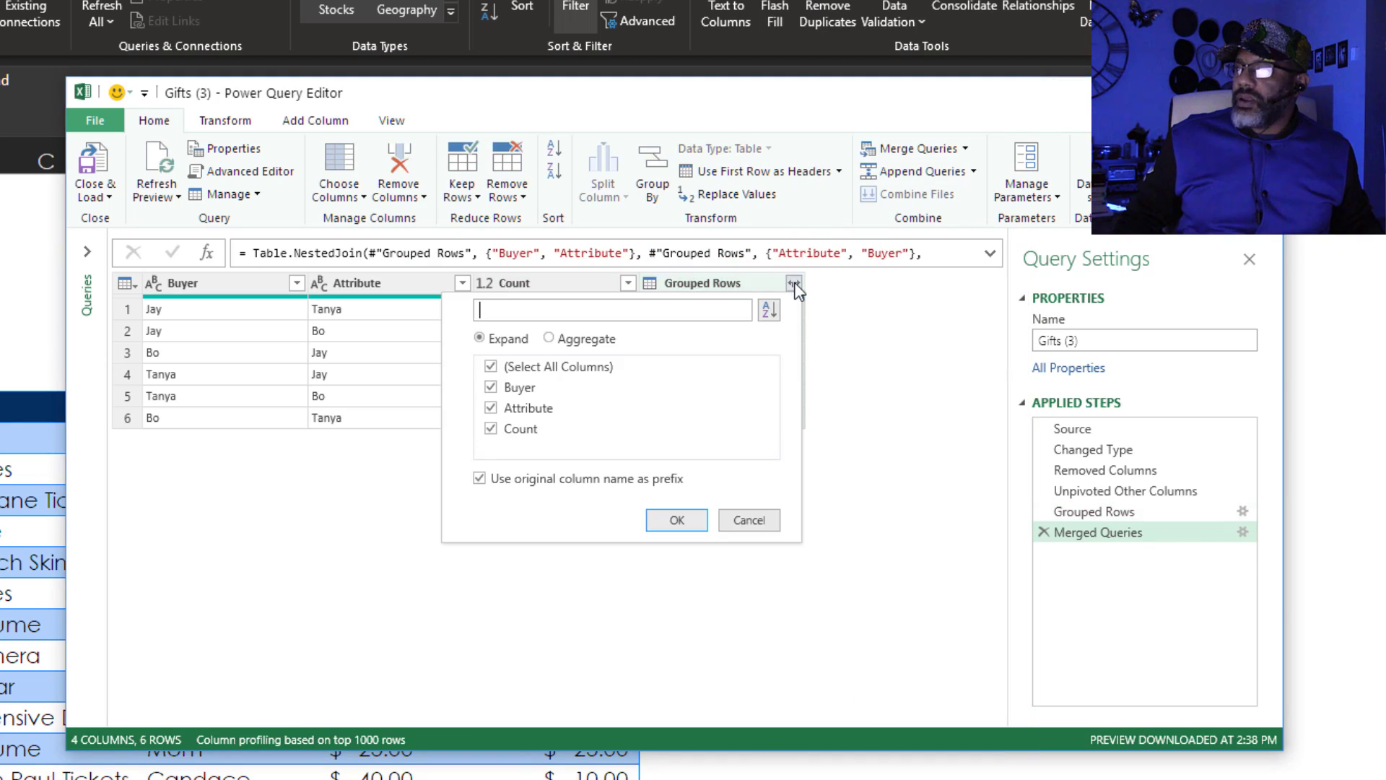
left_click(491, 368)
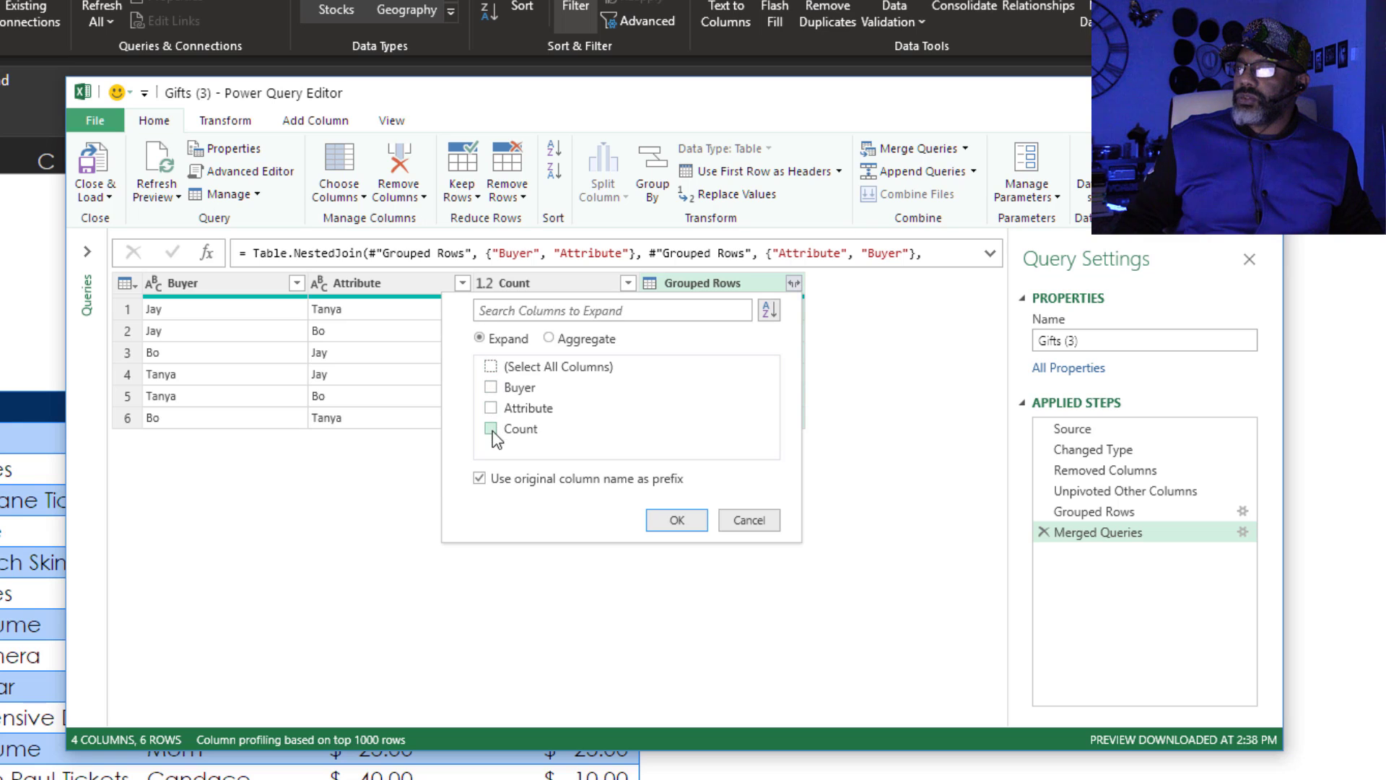
left_click(675, 523)
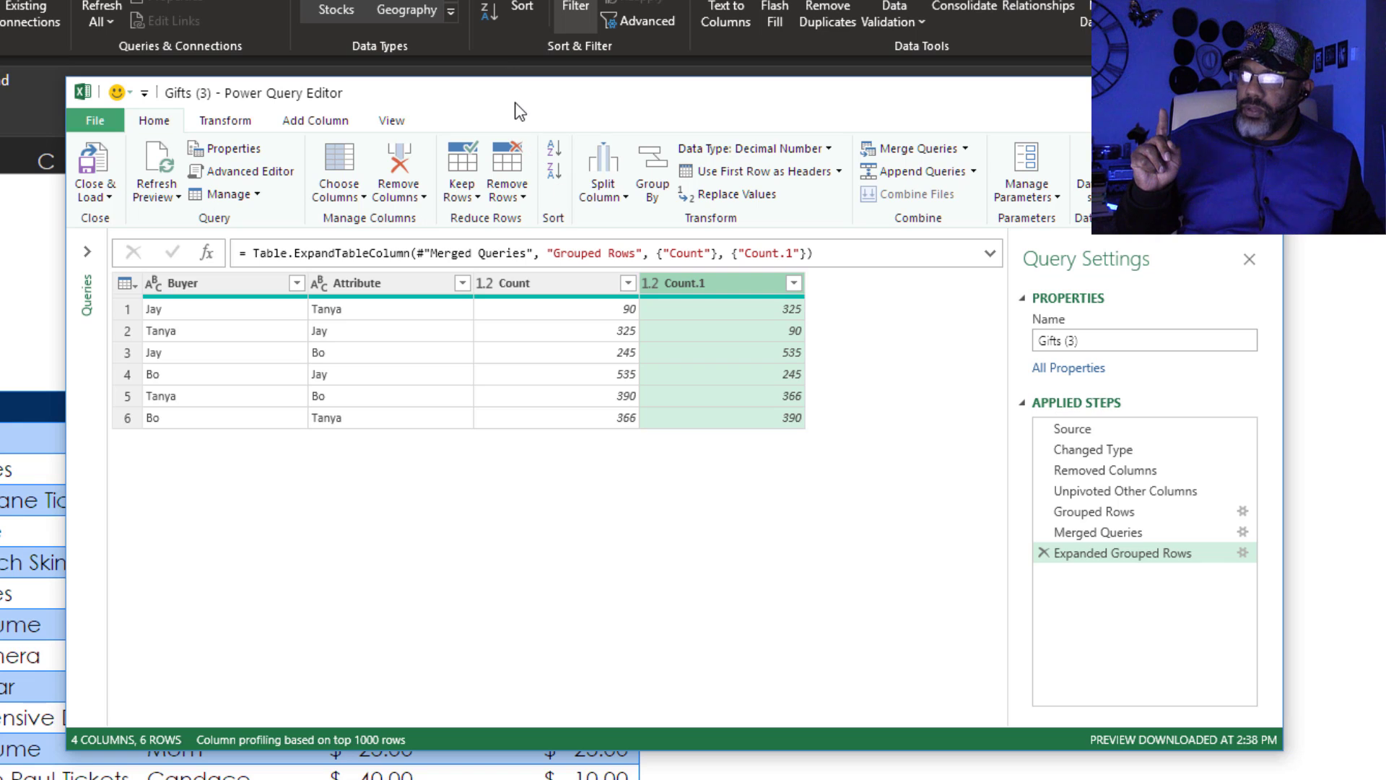
Add a Custom column with the formula [Count]-[Count.1]
left_click_drag(520, 110, 488, 293)
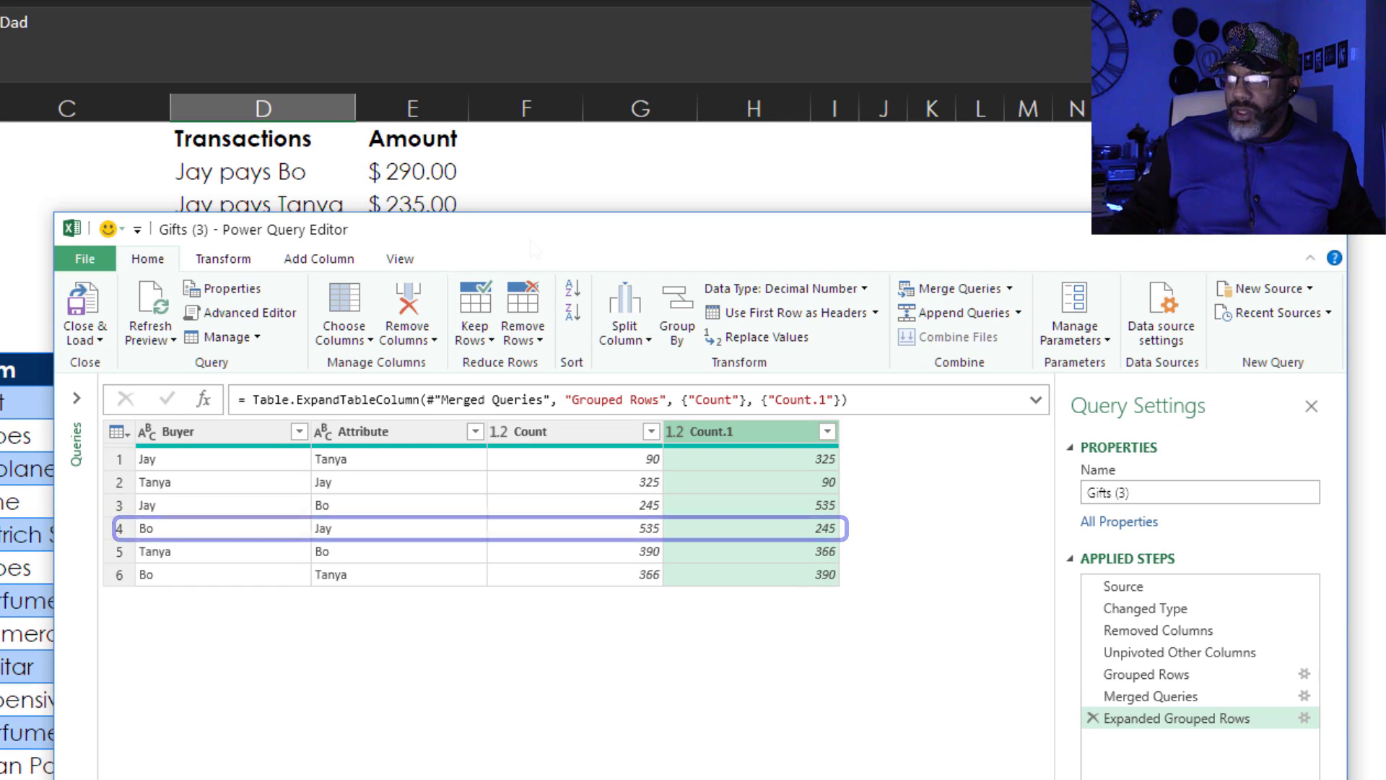
left_click(345, 266)
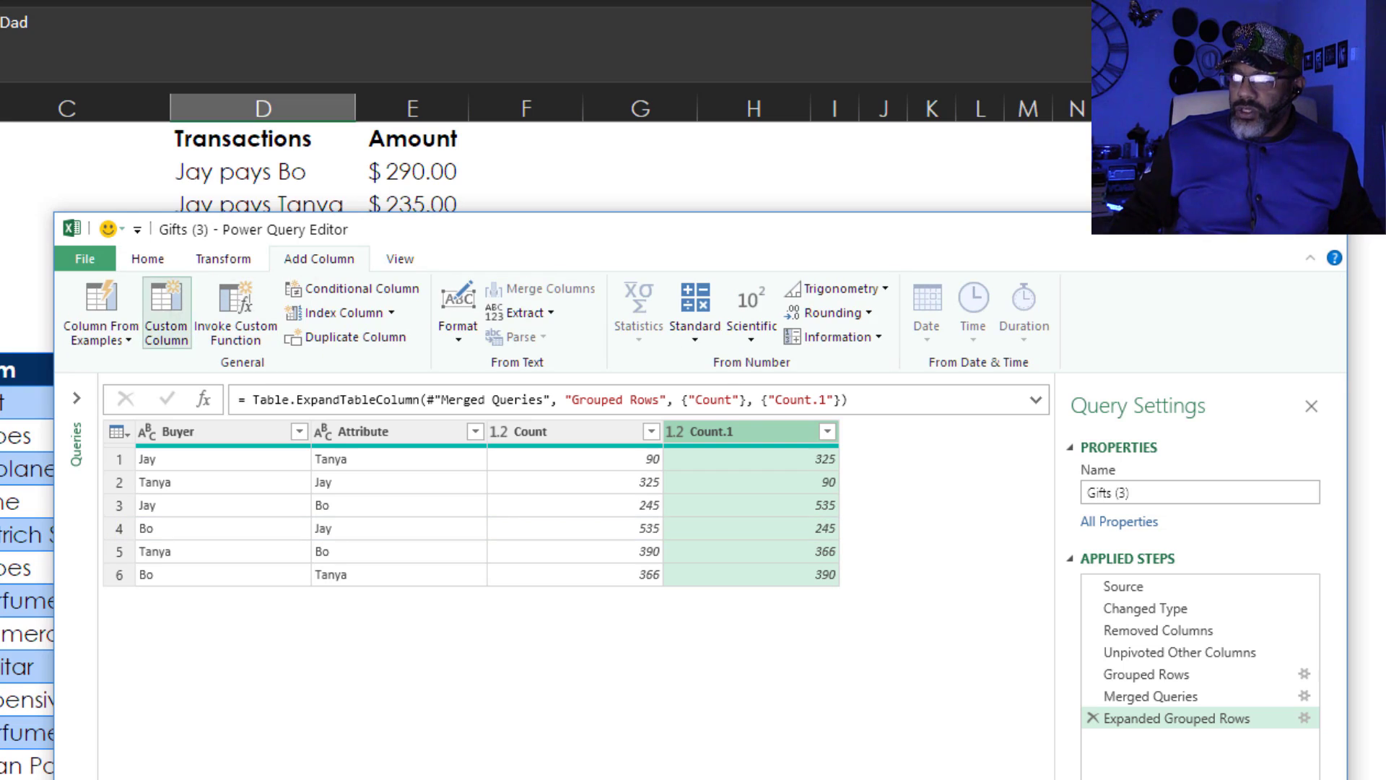
left_click(166, 311)
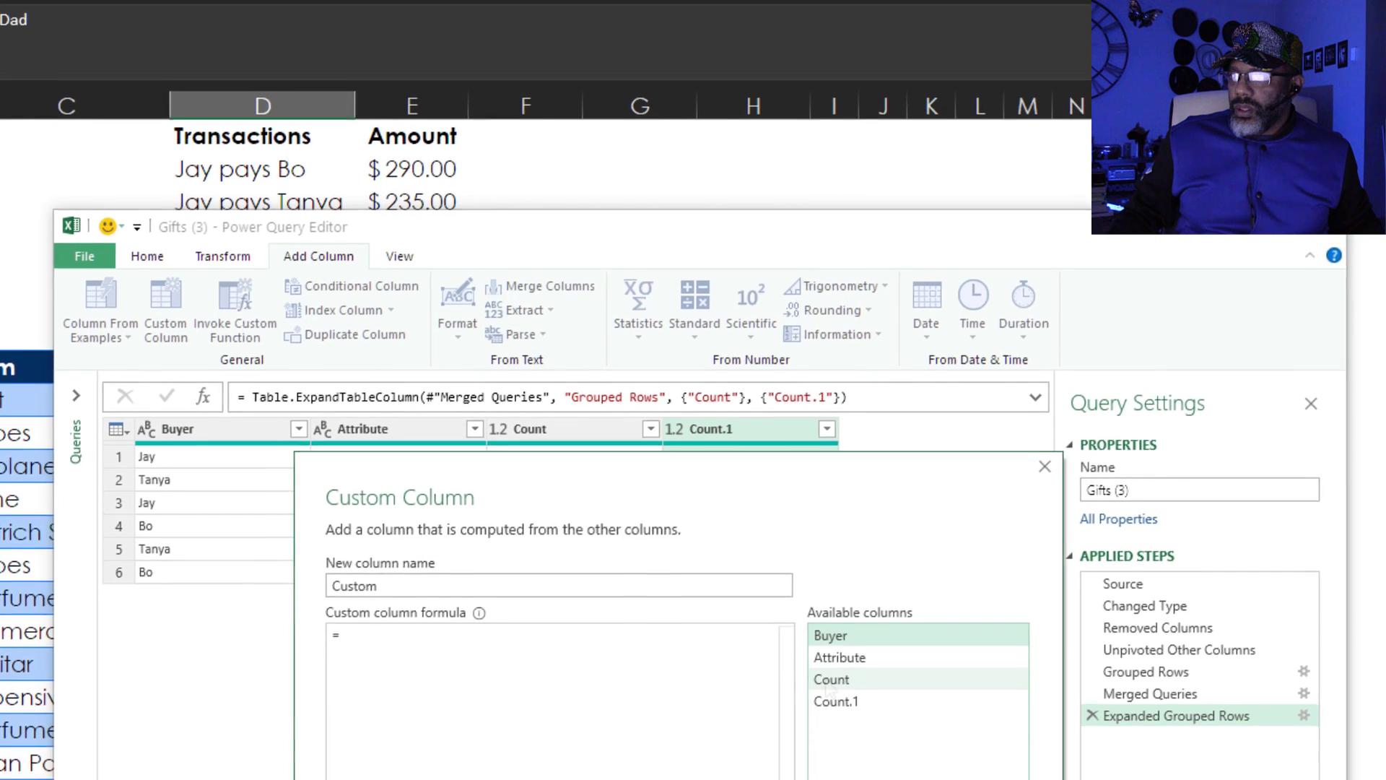
double_click(914, 400)
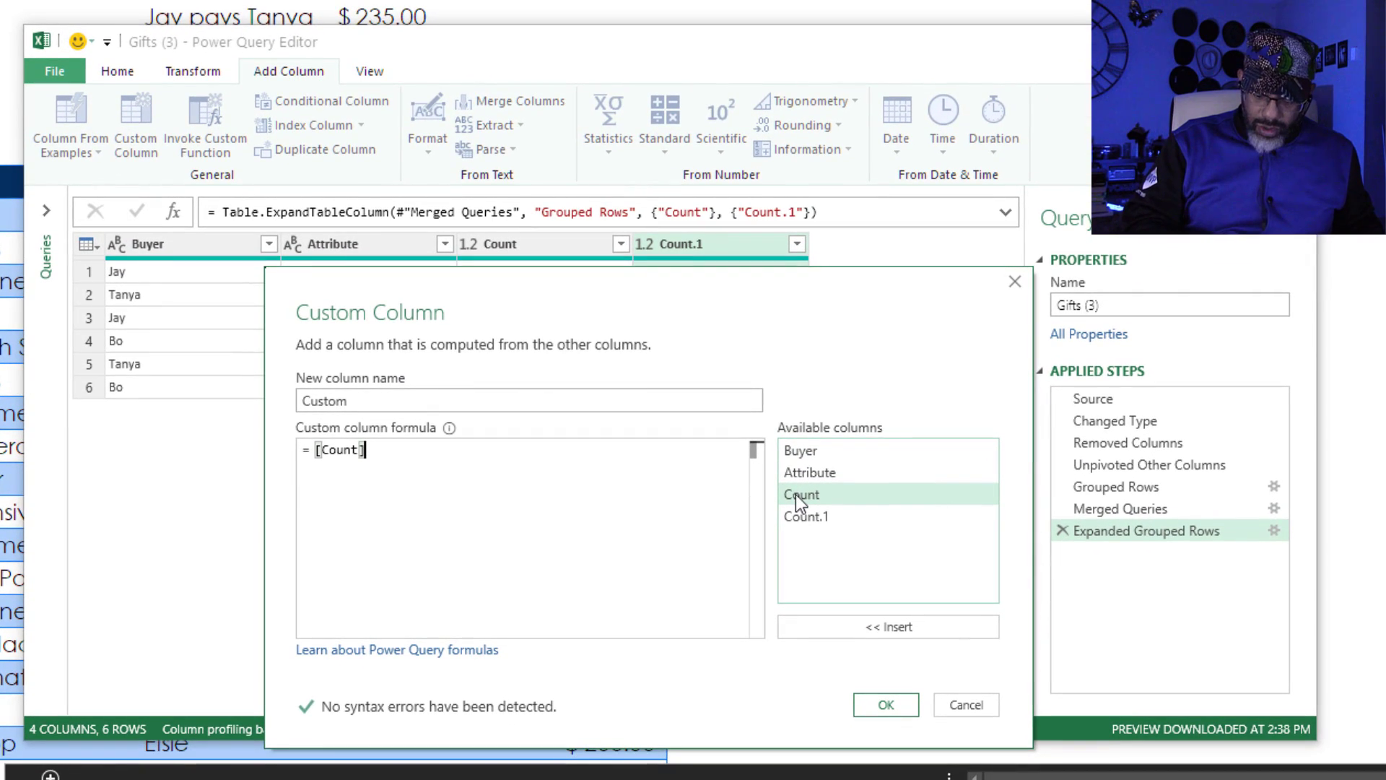
type("-")
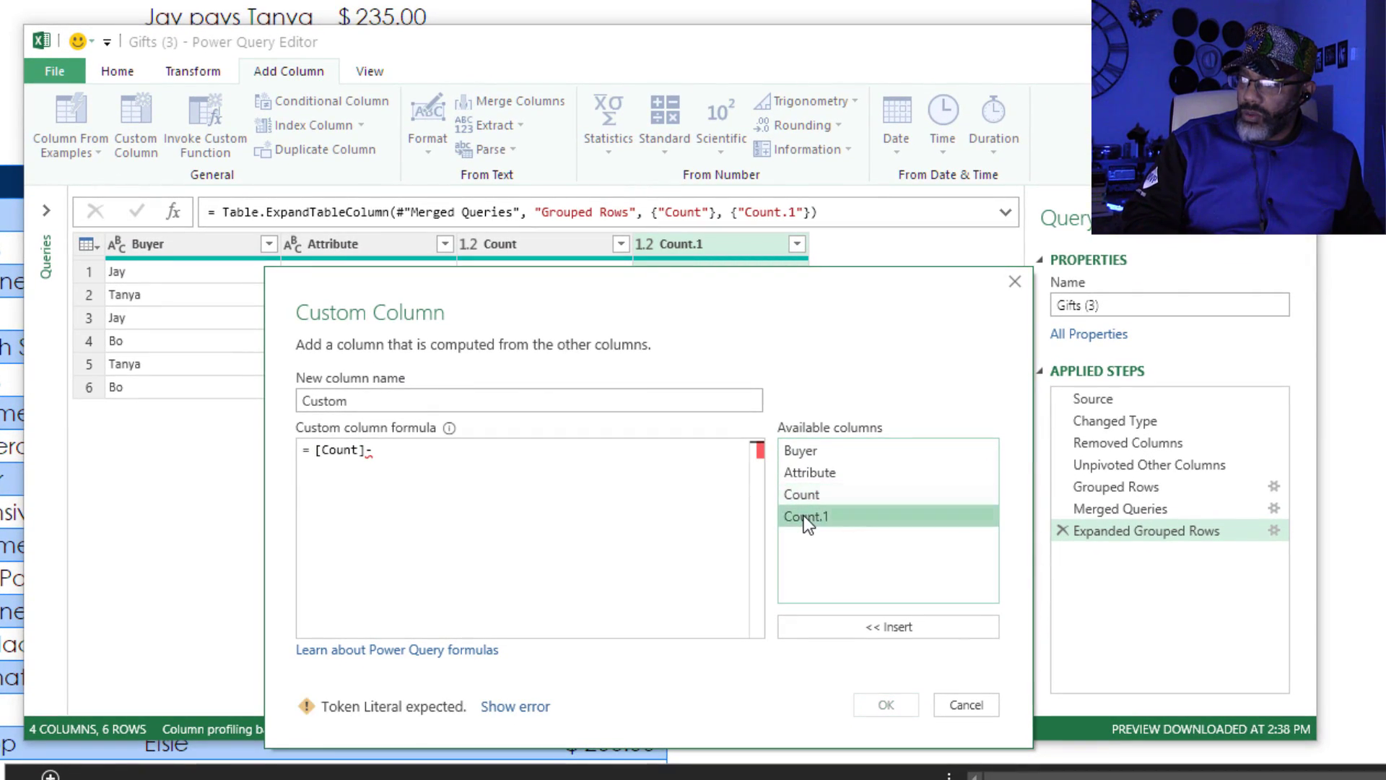
double_click(804, 516)
left_click(862, 705)
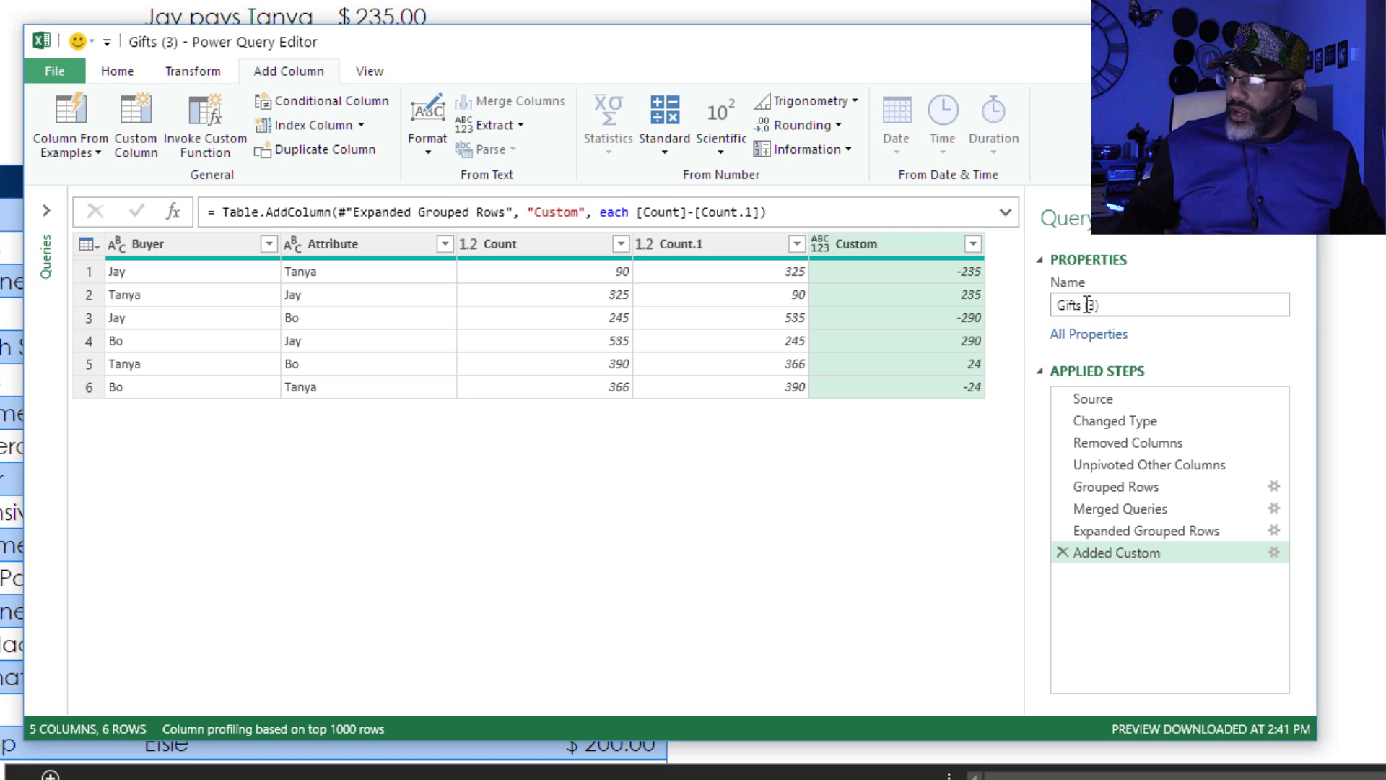
Filter Custom to values greater than 0, leaving 235, 290 and 24
left_click(972, 245)
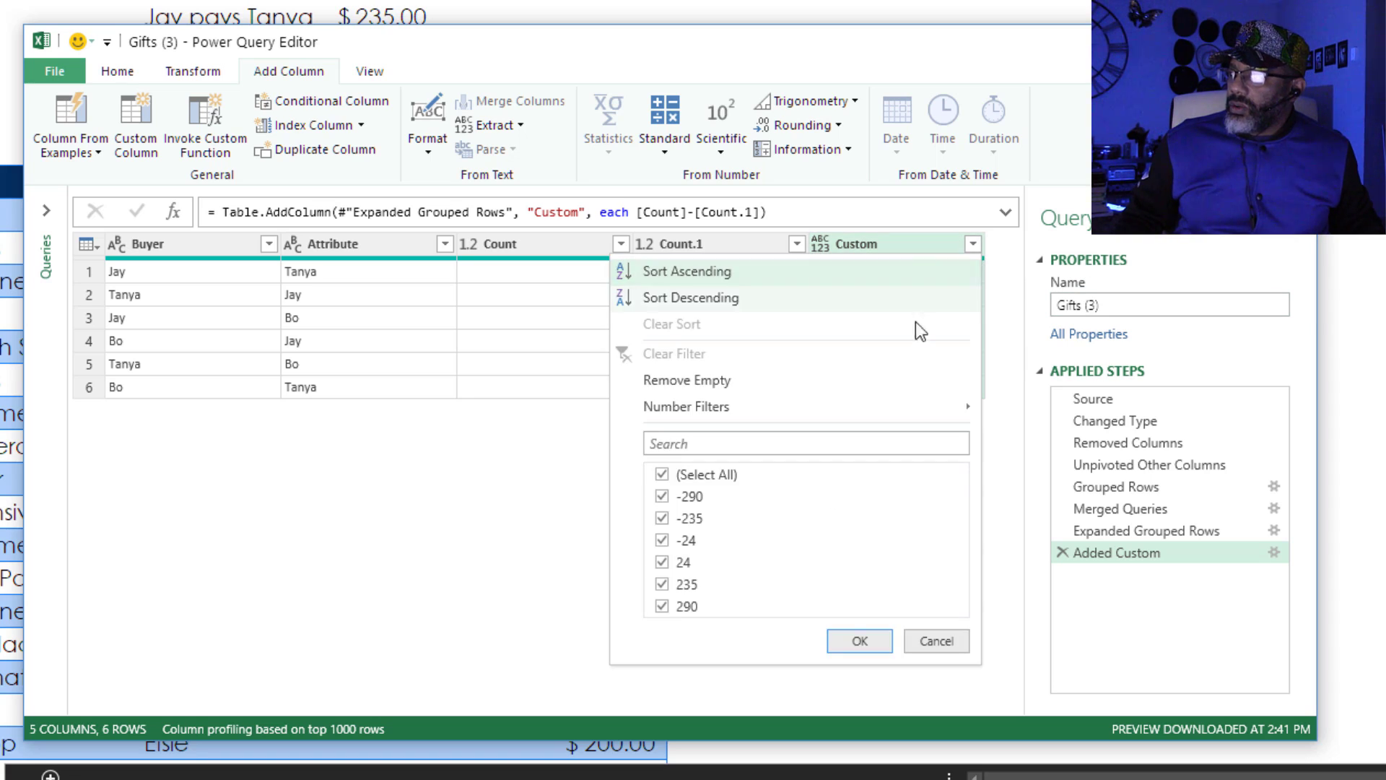
mouse_move(914, 417)
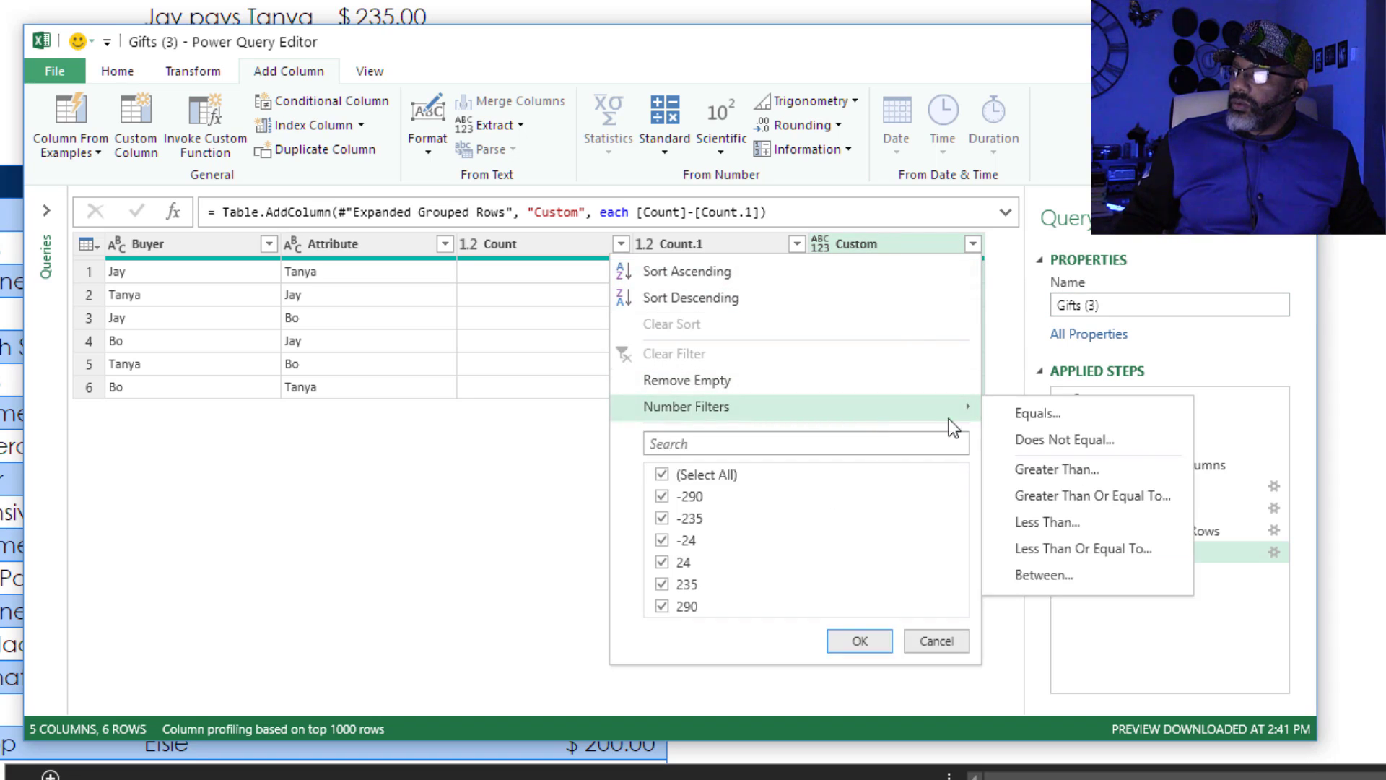
left_click(1026, 474)
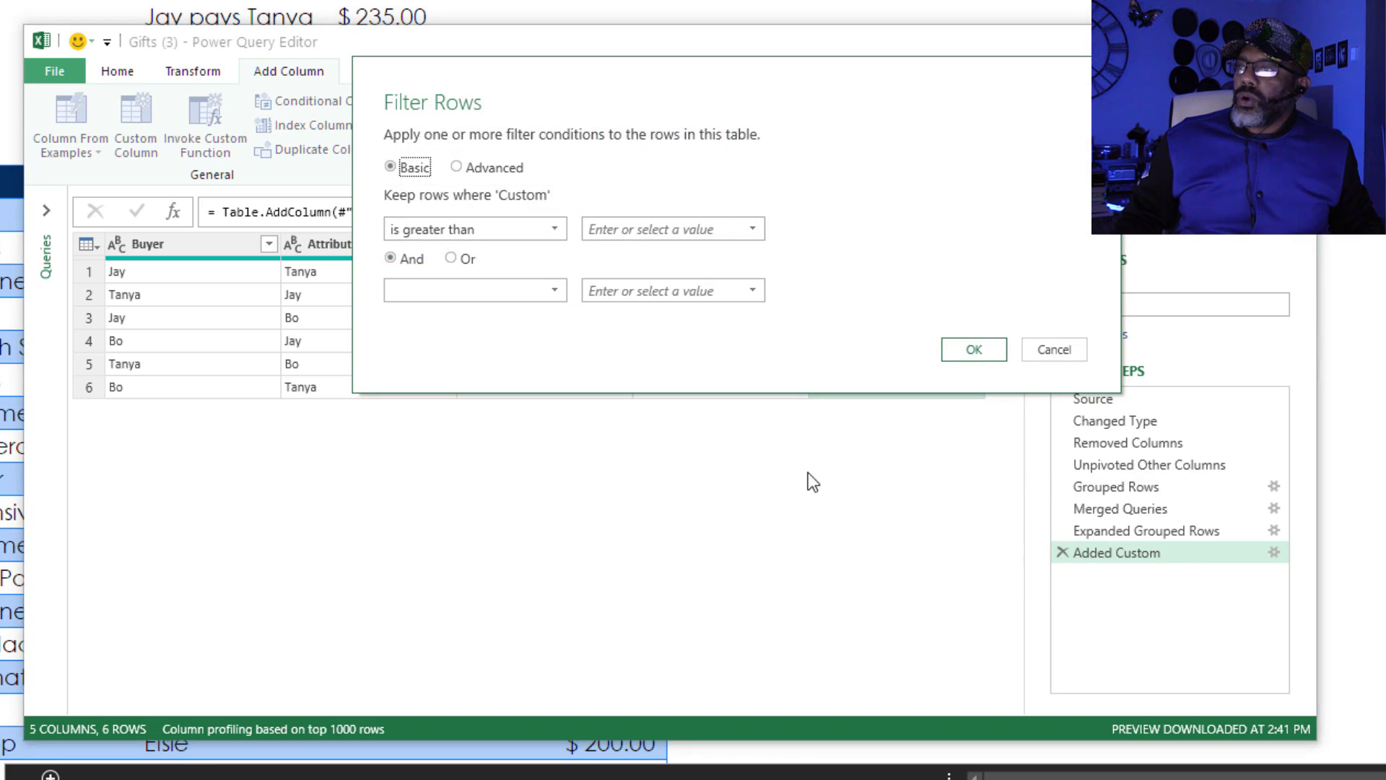
left_click(738, 230)
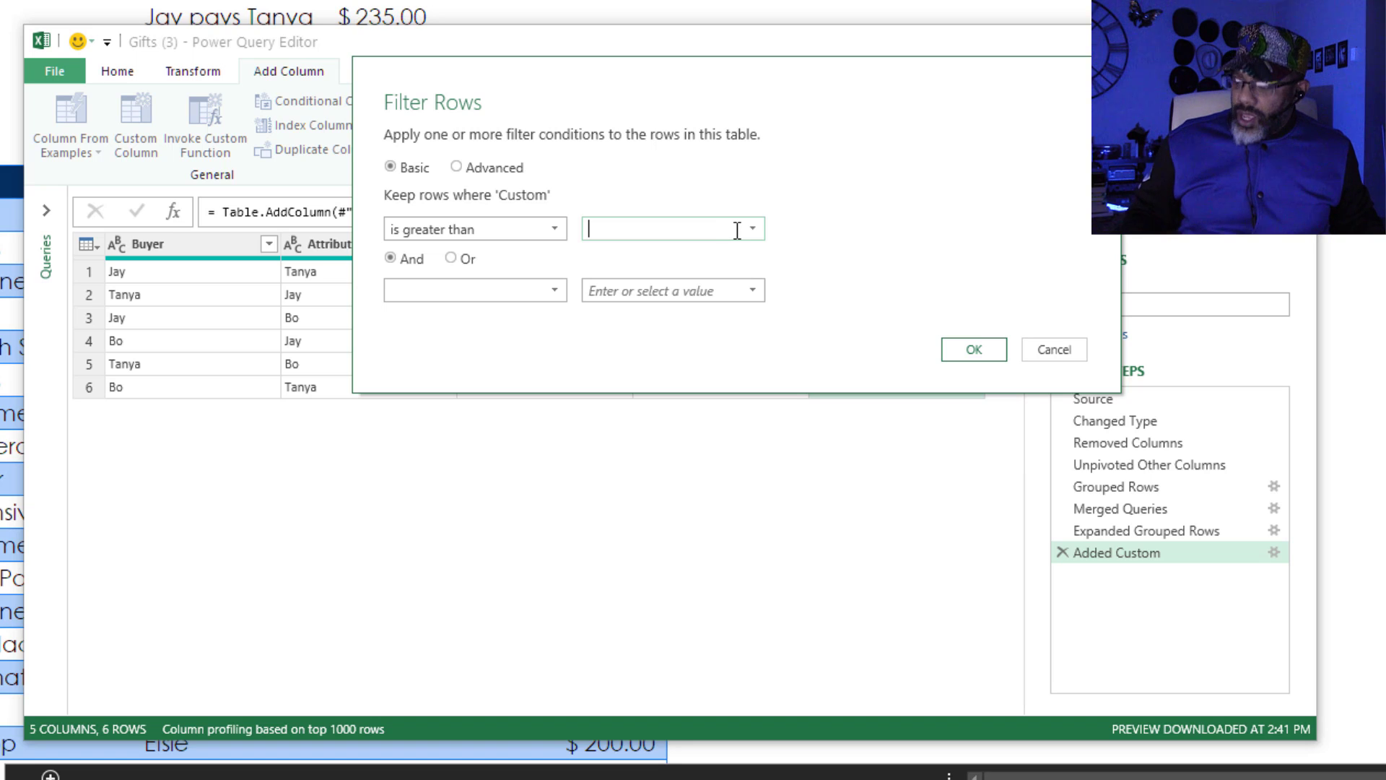
type("0")
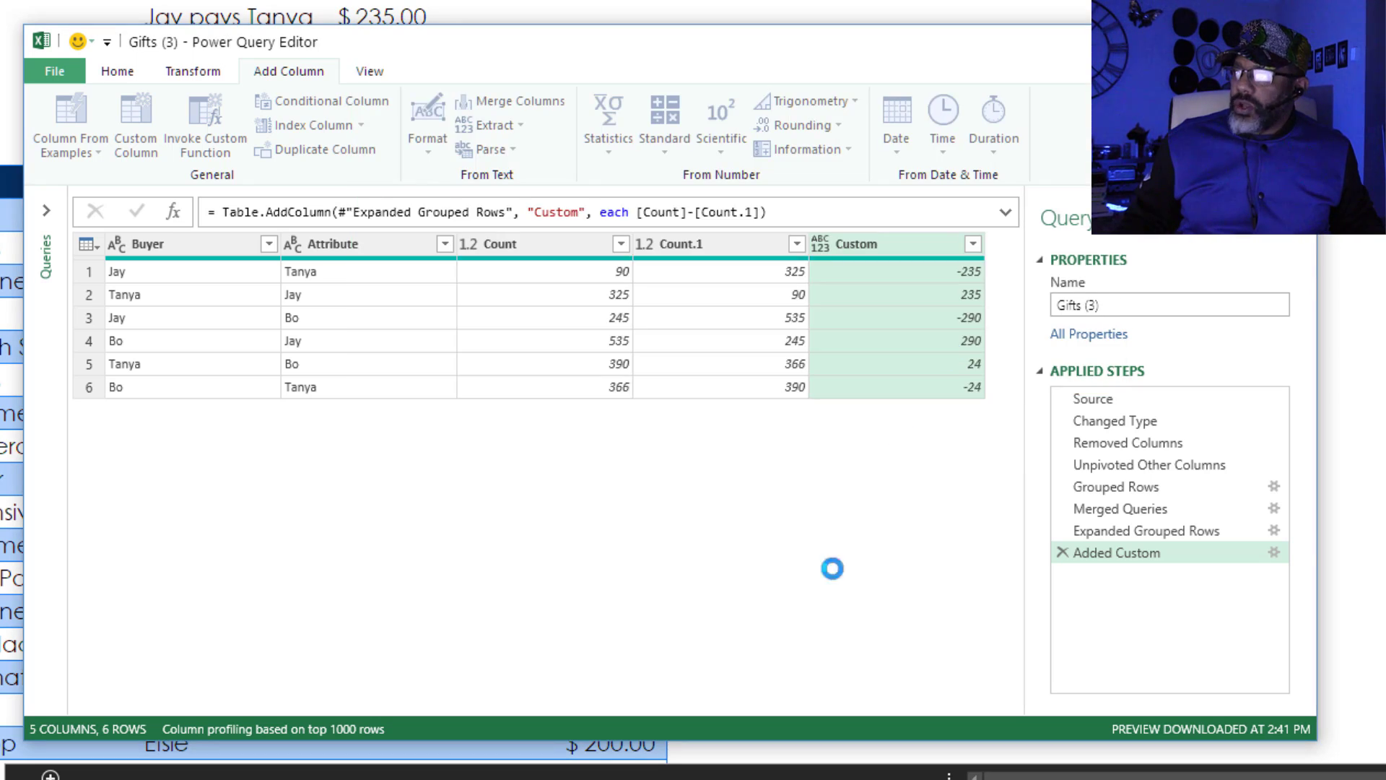
left_click(556, 251)
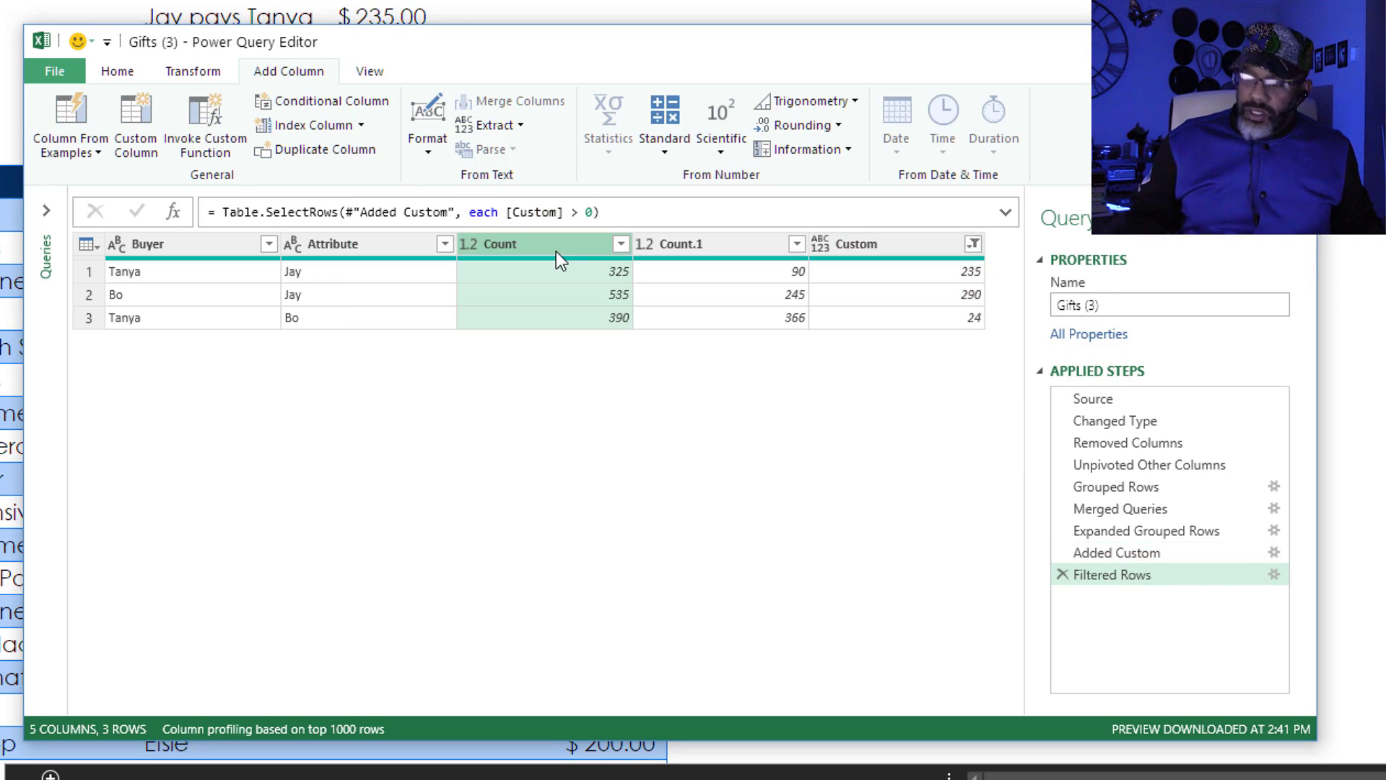
Remove the Count and Count.1 columns and rename Attribute to Payer
left_click(708, 241, "ctrl")
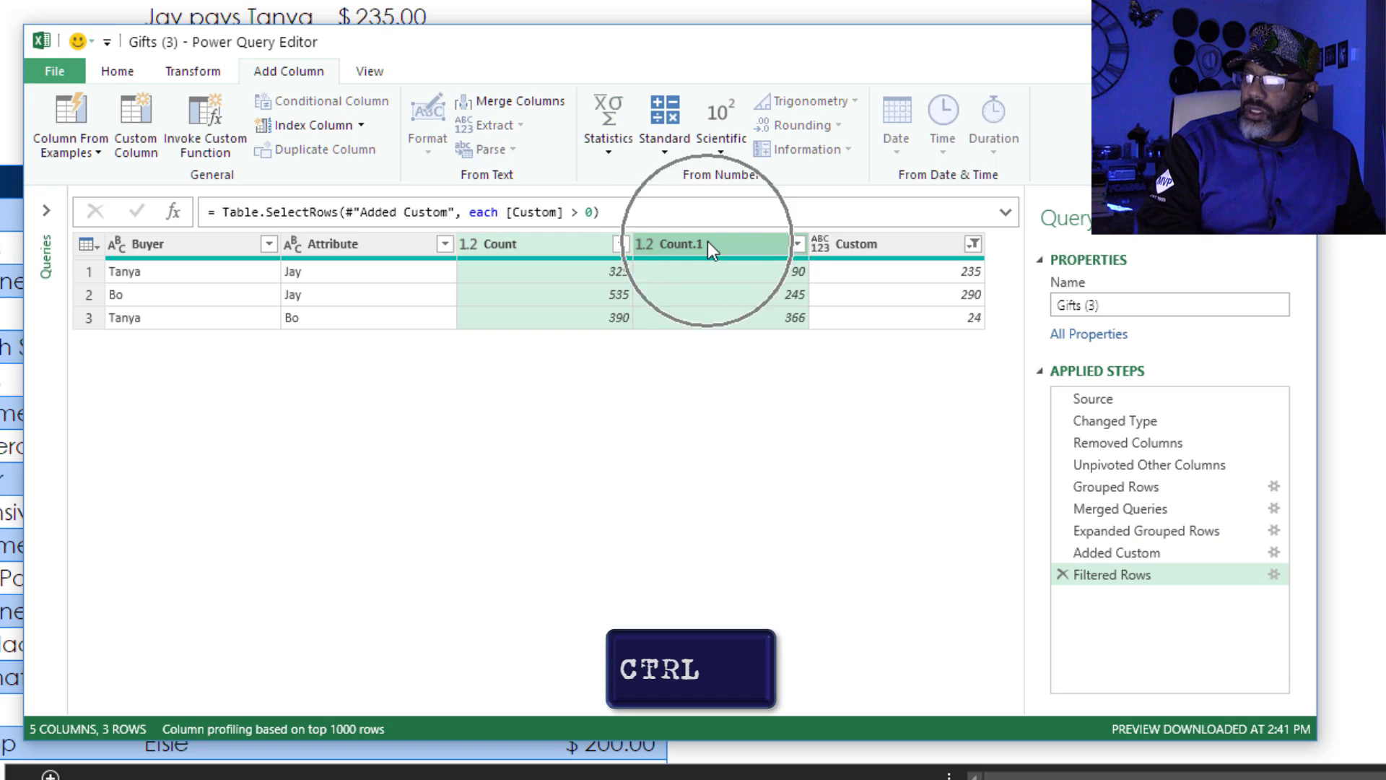
right_click(708, 241)
left_click(754, 286)
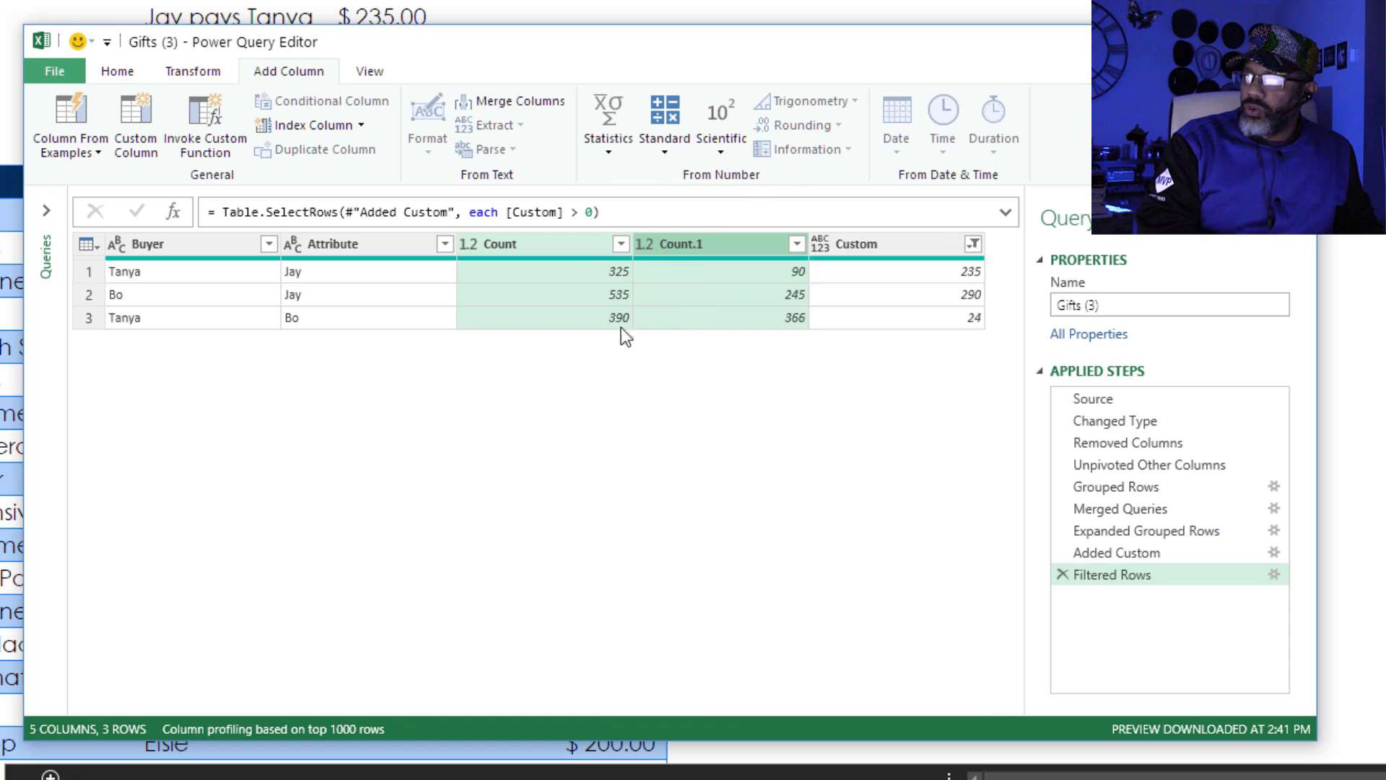
left_click(334, 245)
double_click(334, 246)
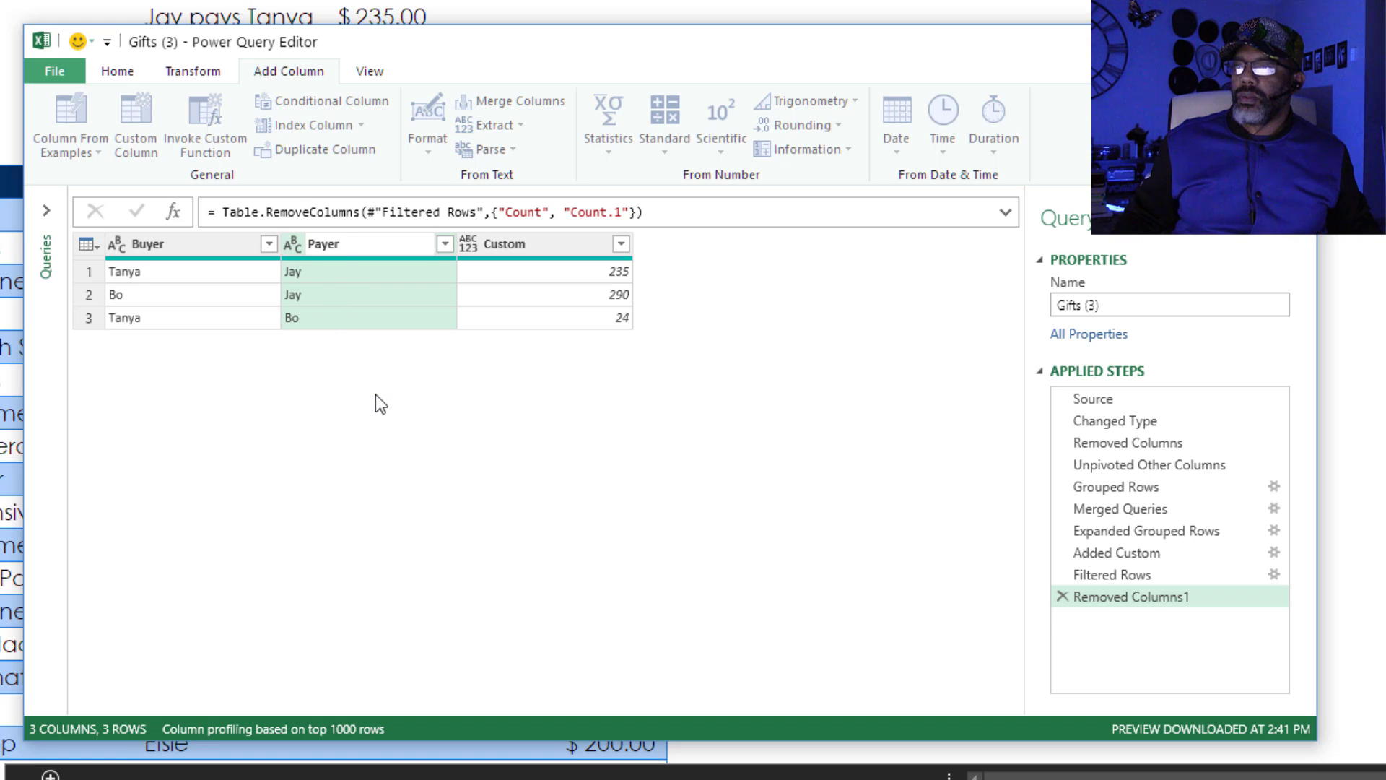
key("Return")
Close & Load the query as a table at cell L1 of the existing worksheet
left_click(63, 71)
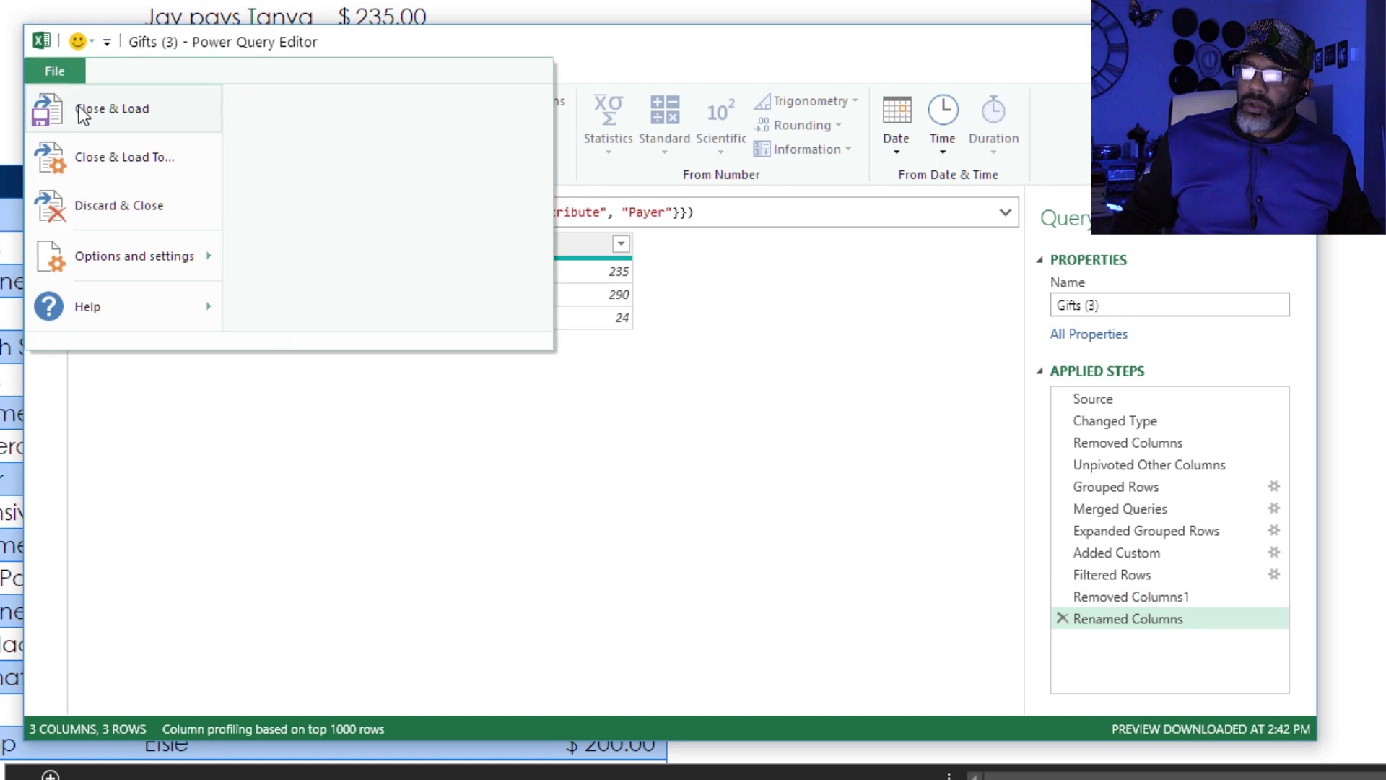
left_click(104, 157)
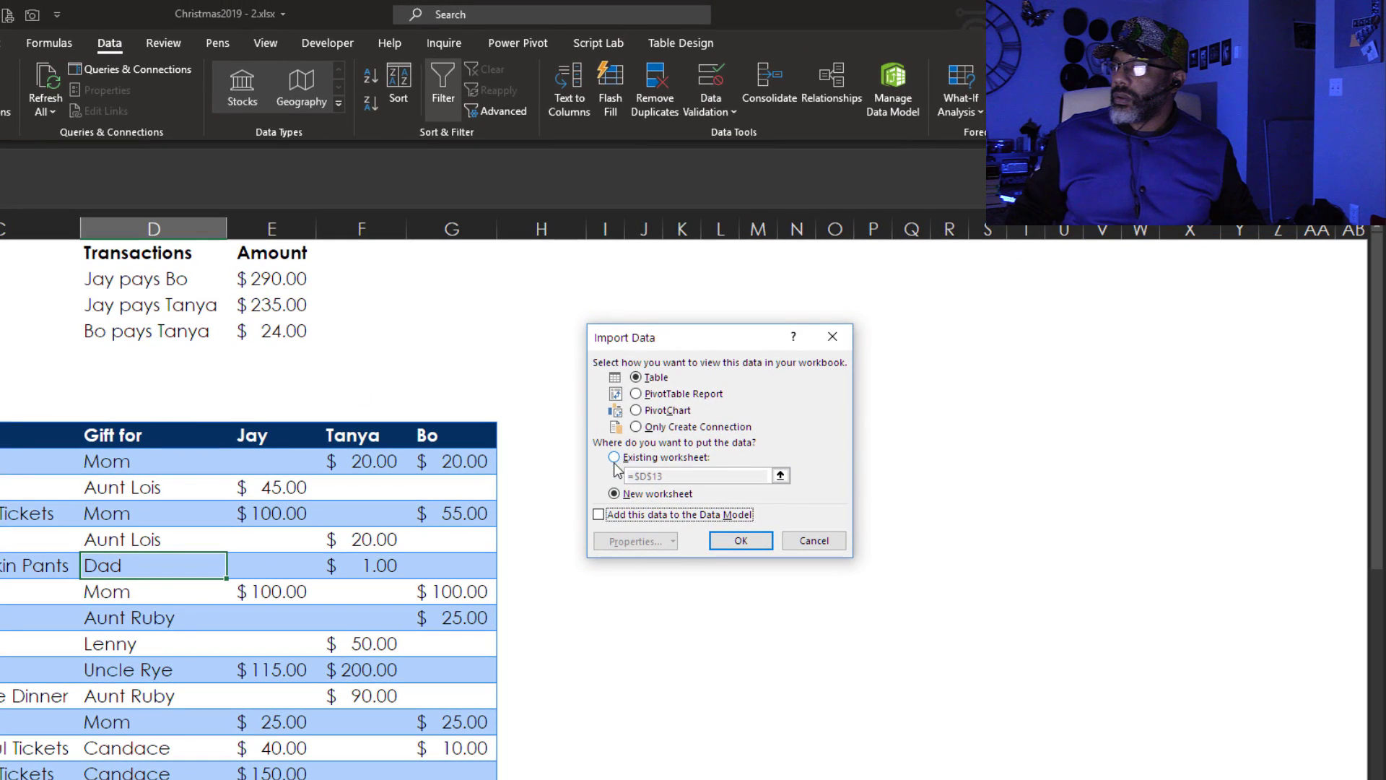
left_click(613, 457)
left_click(780, 475)
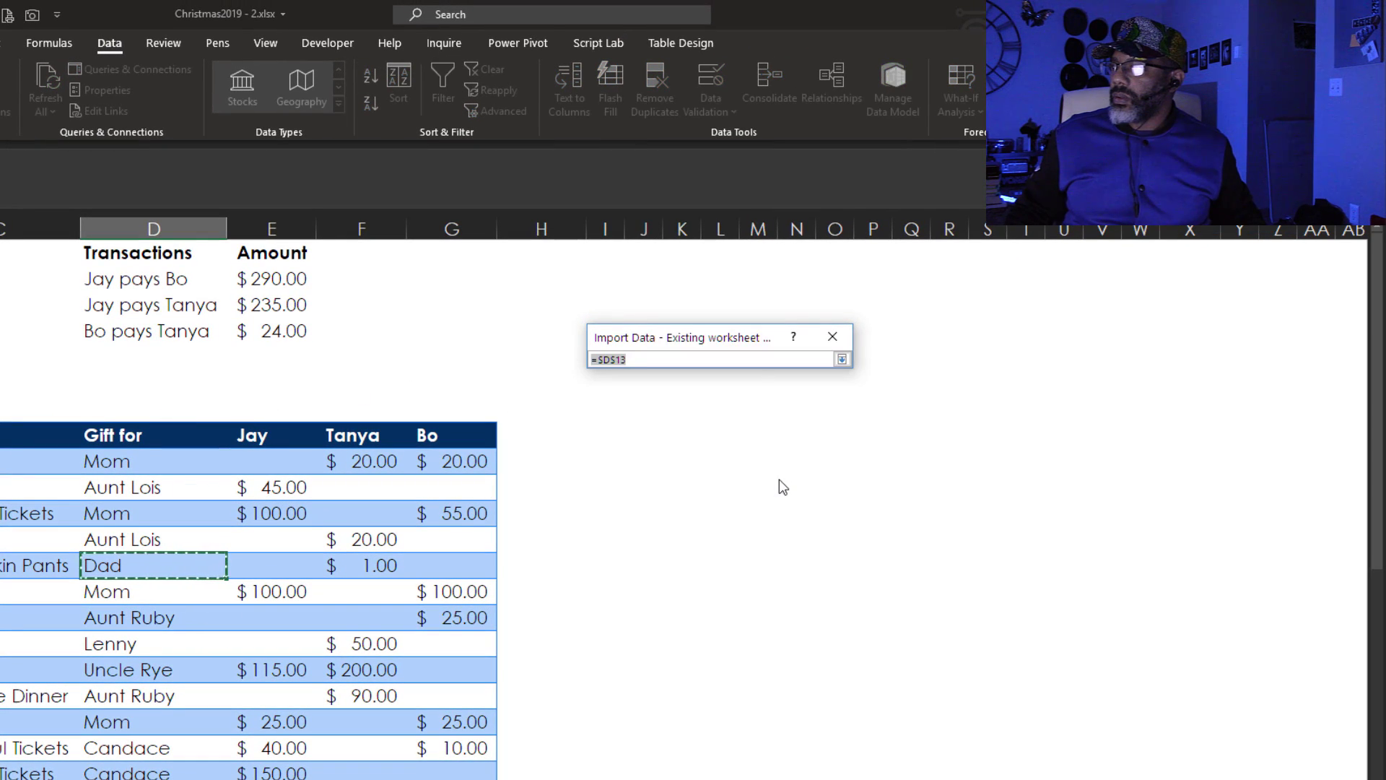
left_click(731, 263)
left_click(842, 359)
left_click(735, 539)
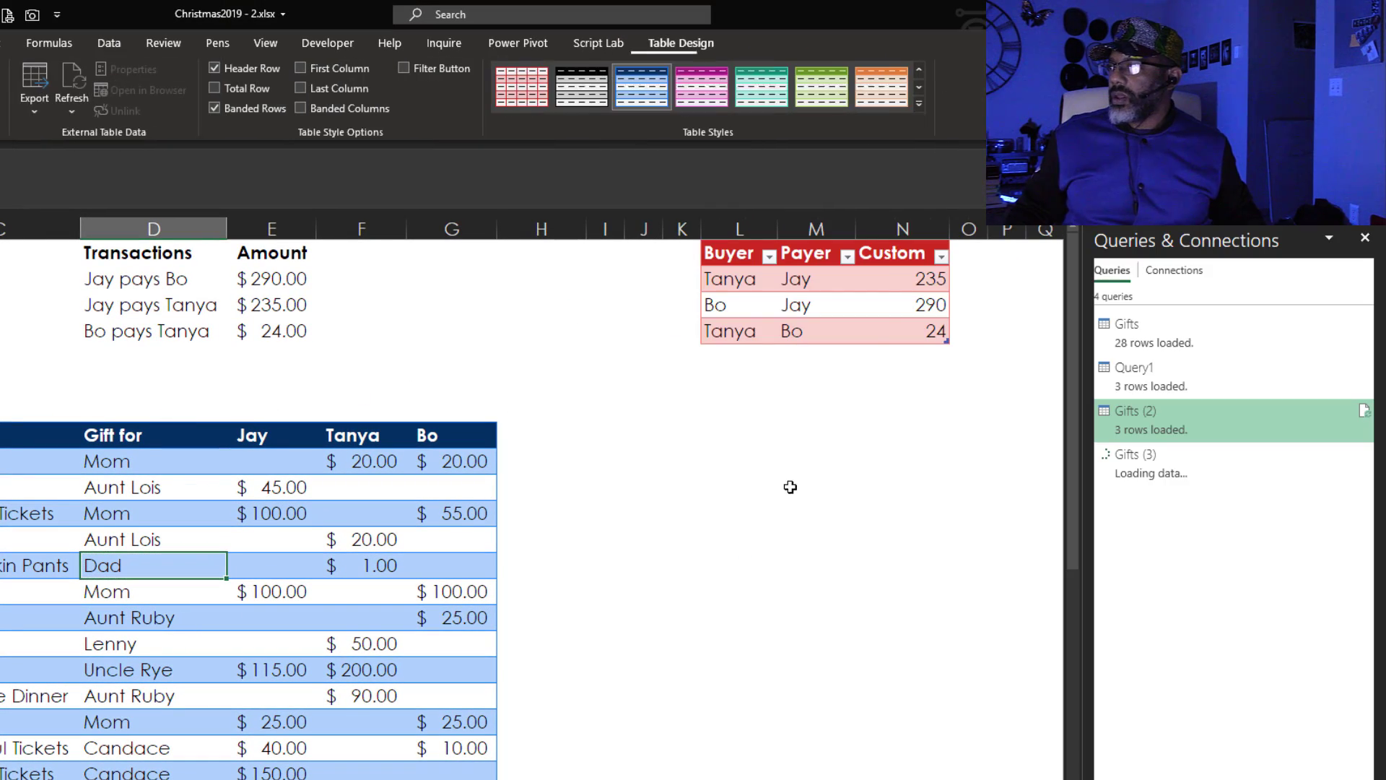
left_click(904, 228)
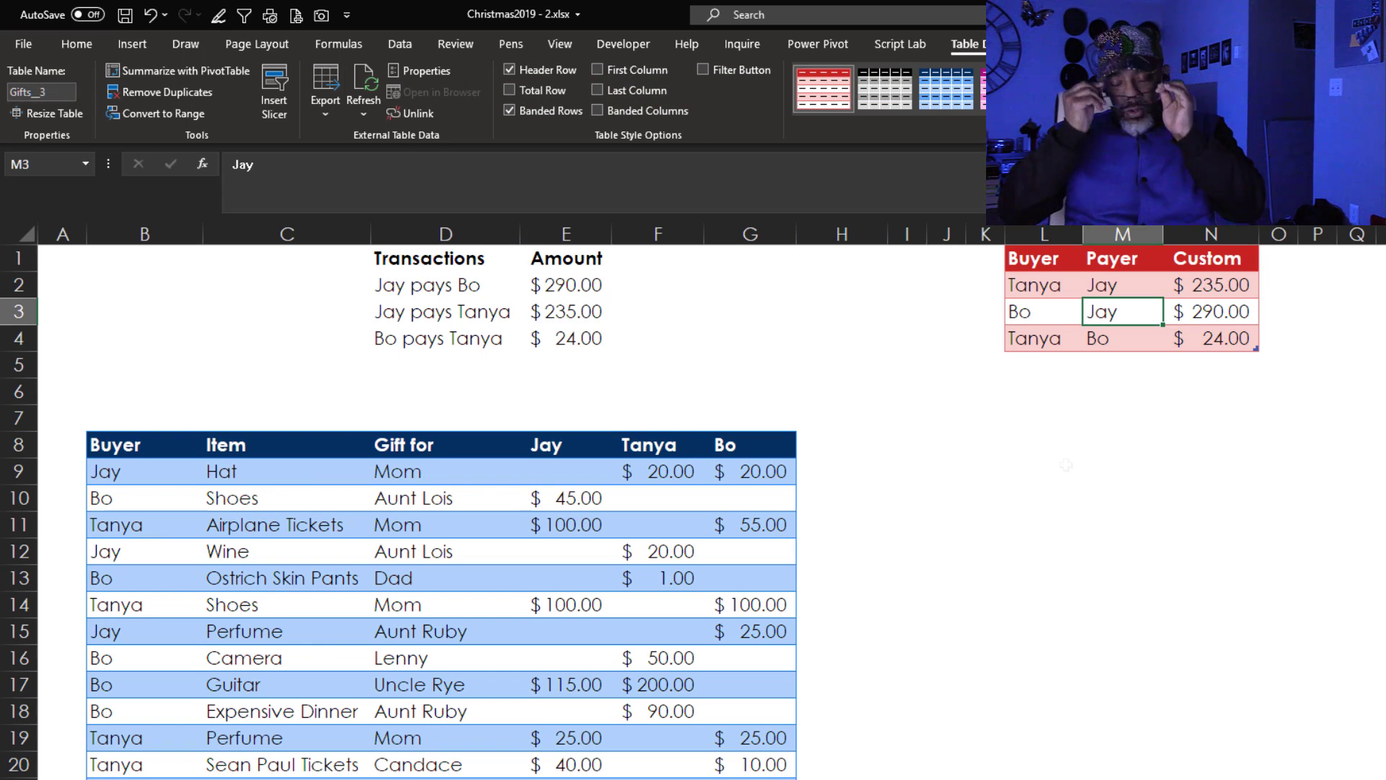
Add a Mom header in H8 and enter 400 on the Ostrich Skin Pants row
left_click(830, 446)
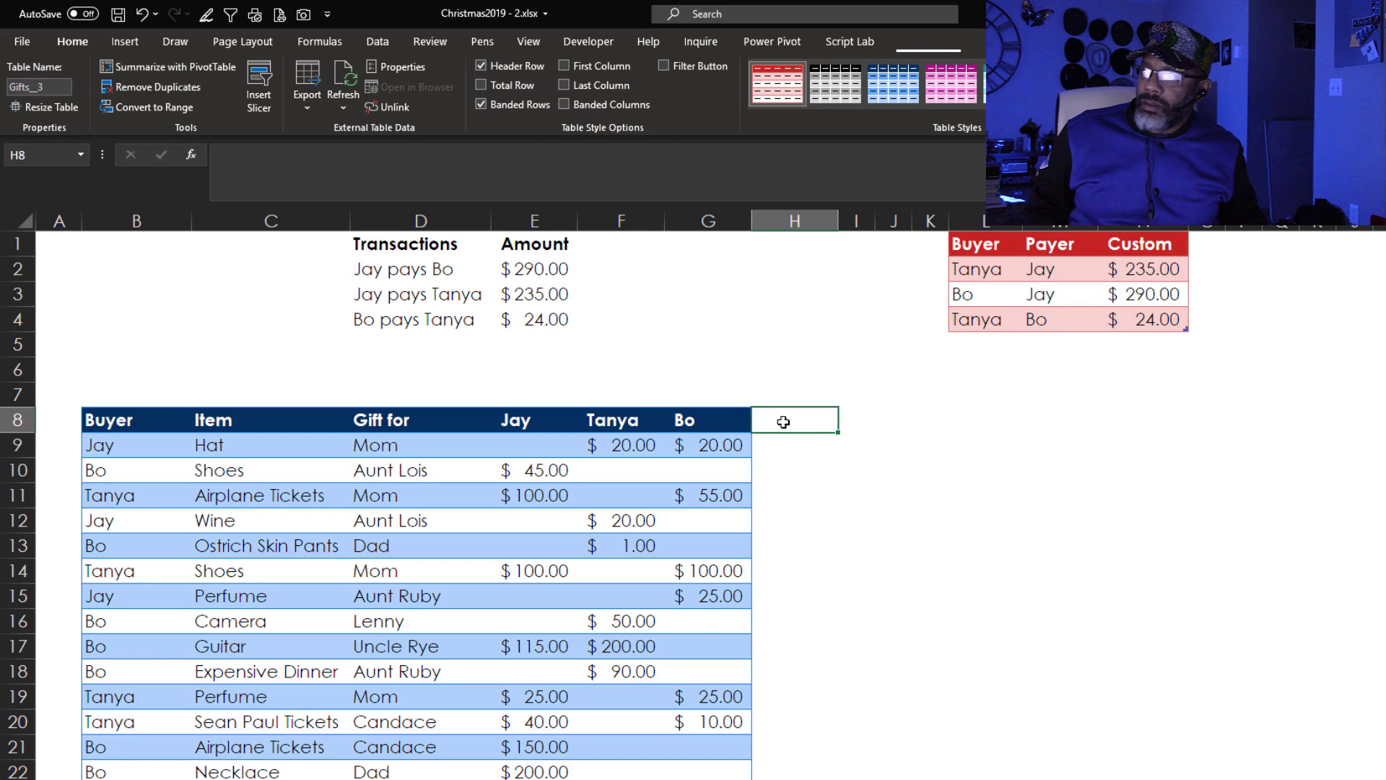
type("Mom")
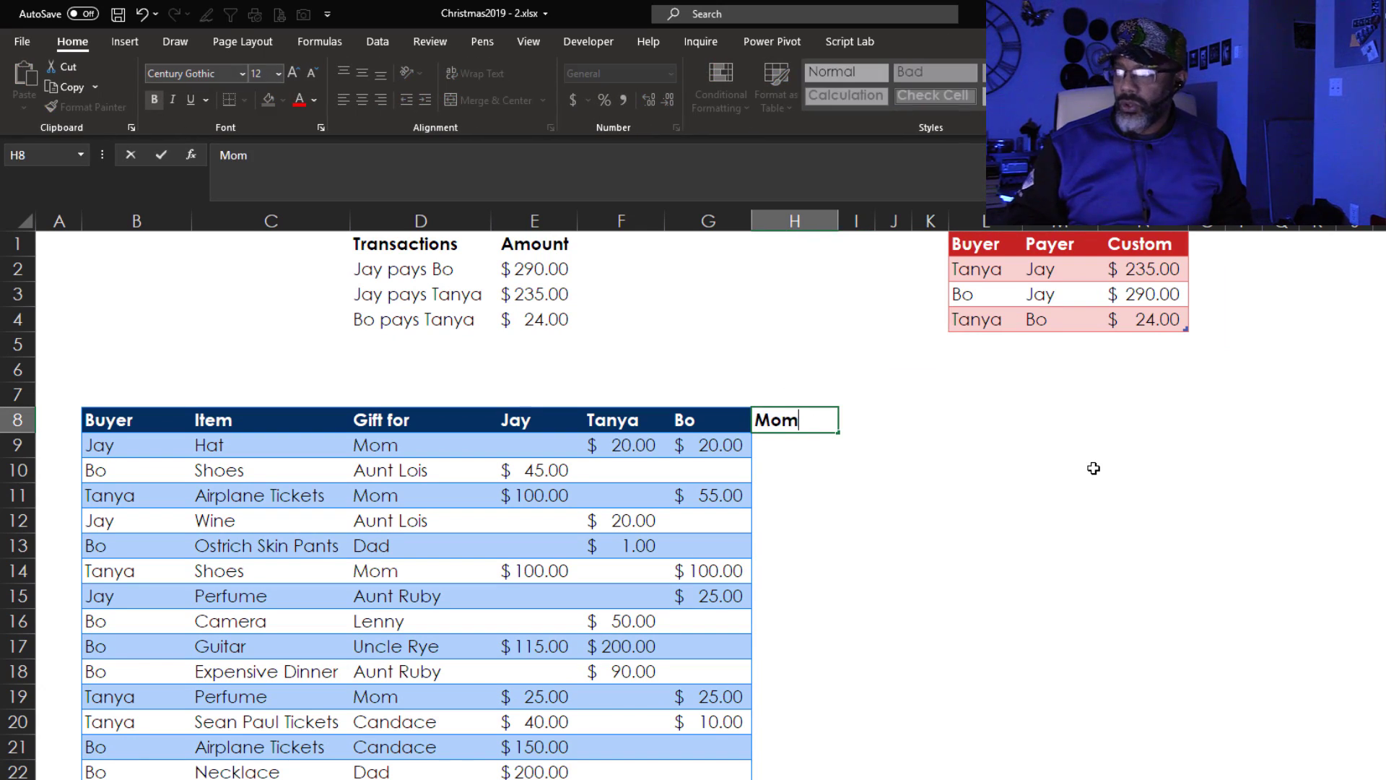
key("Return")
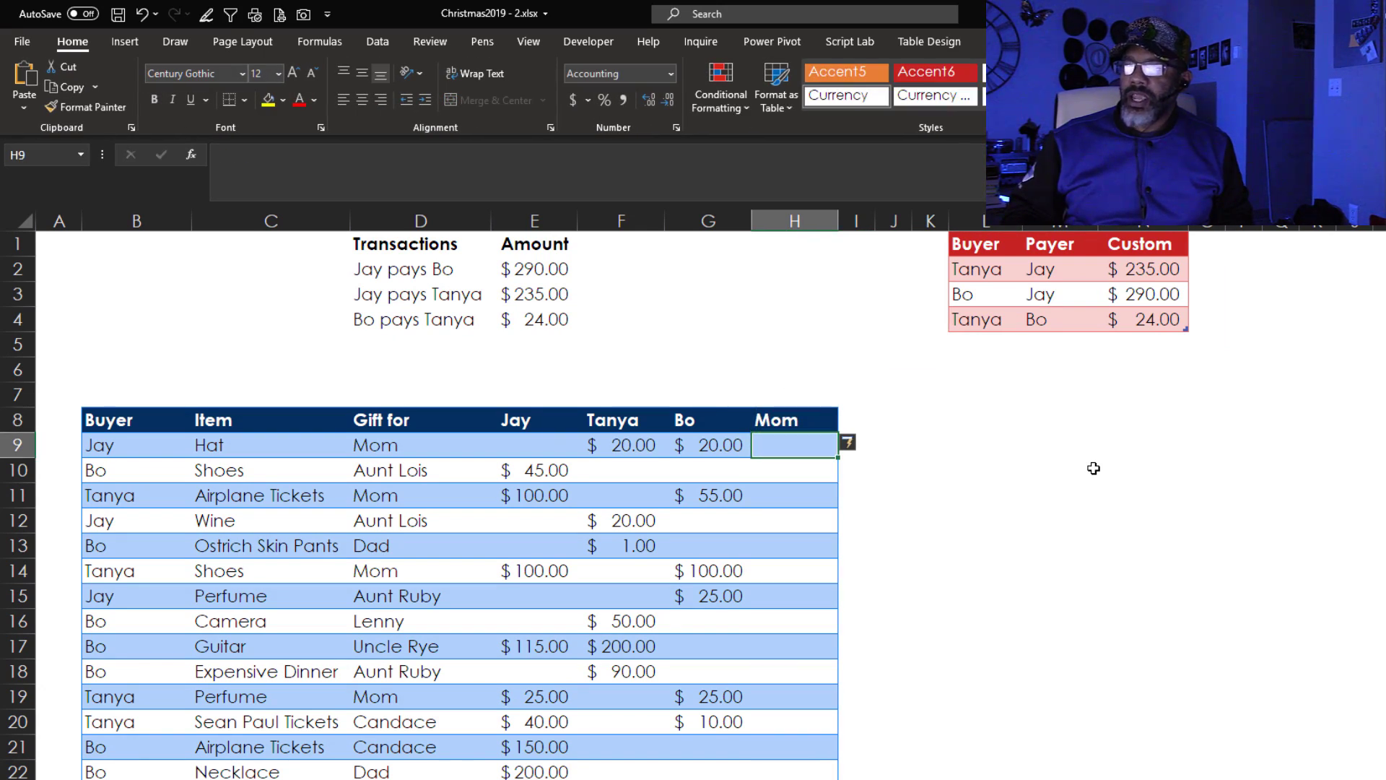
key("Down")
key("Down")
key("Down")
key("Down")
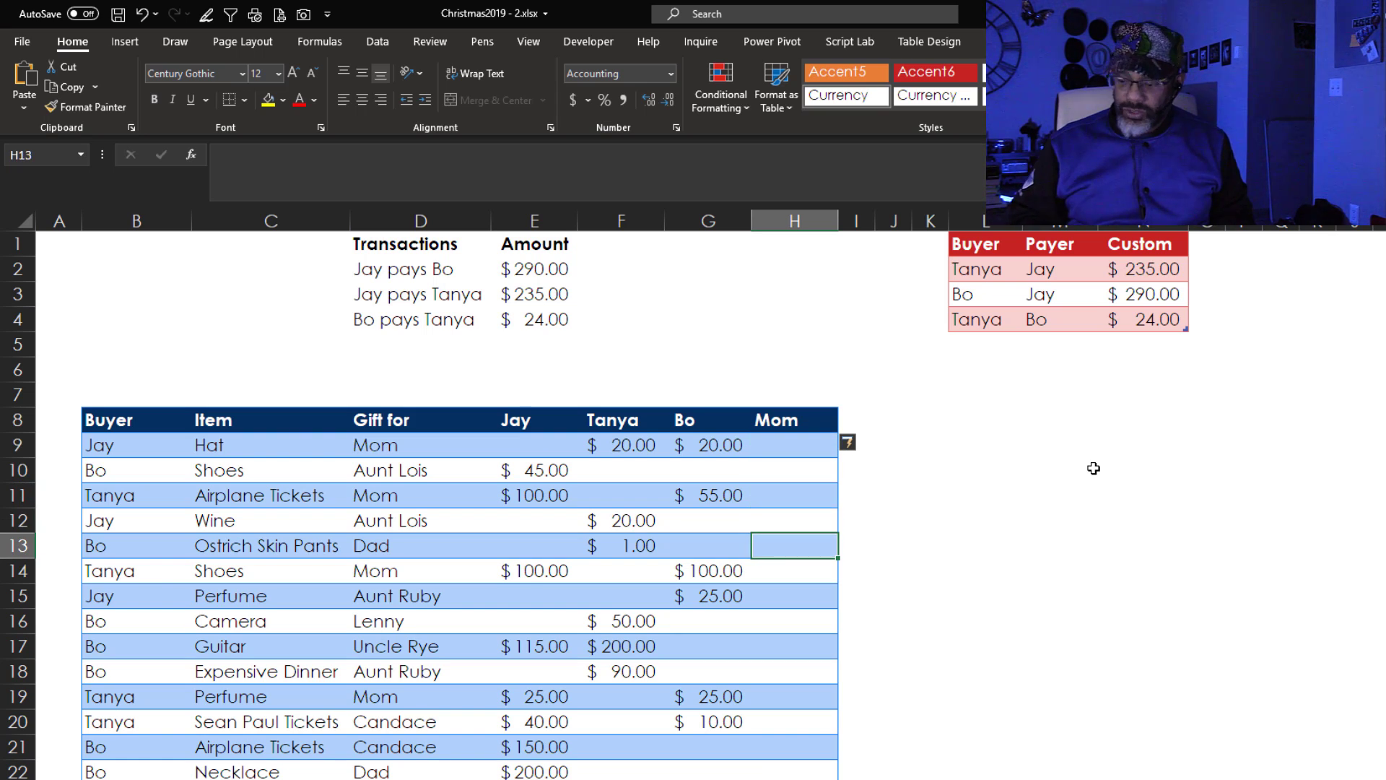
type("400")
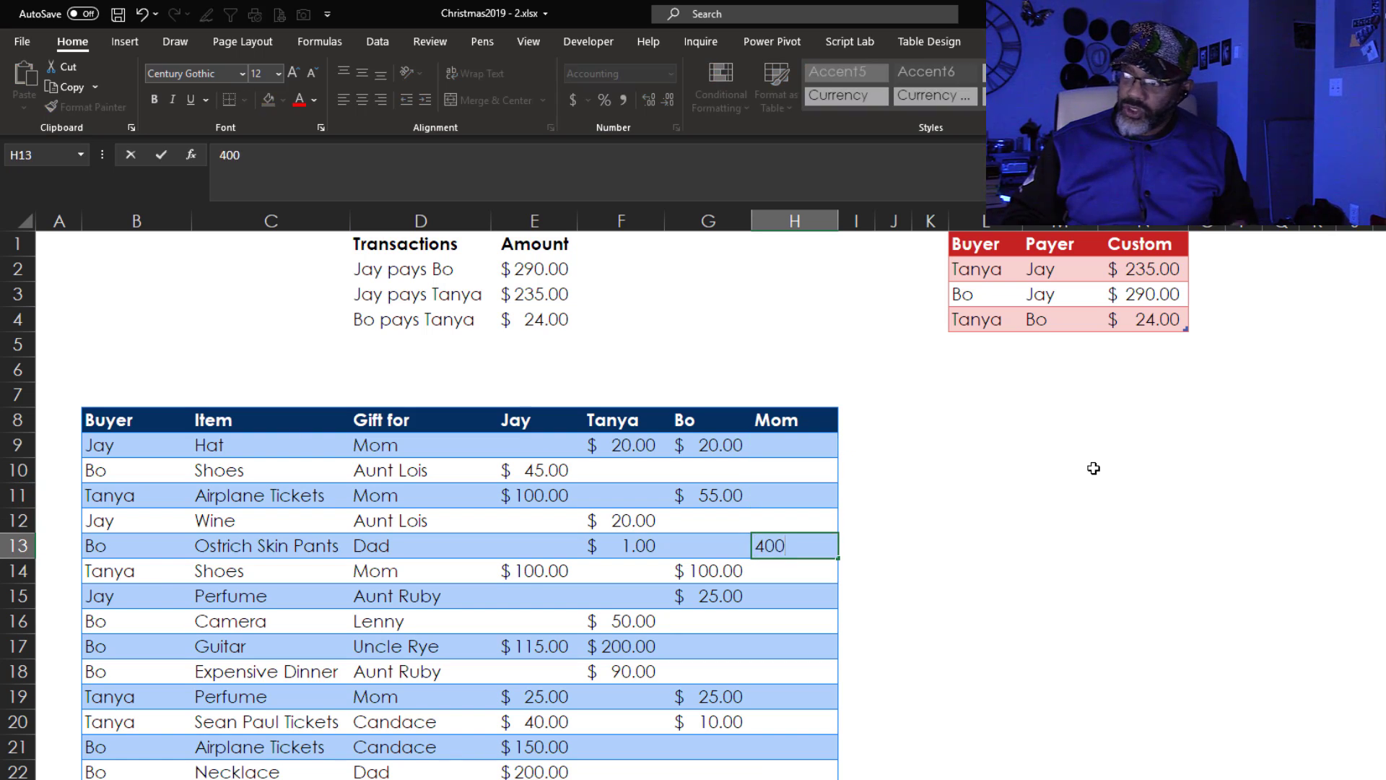
key("Return")
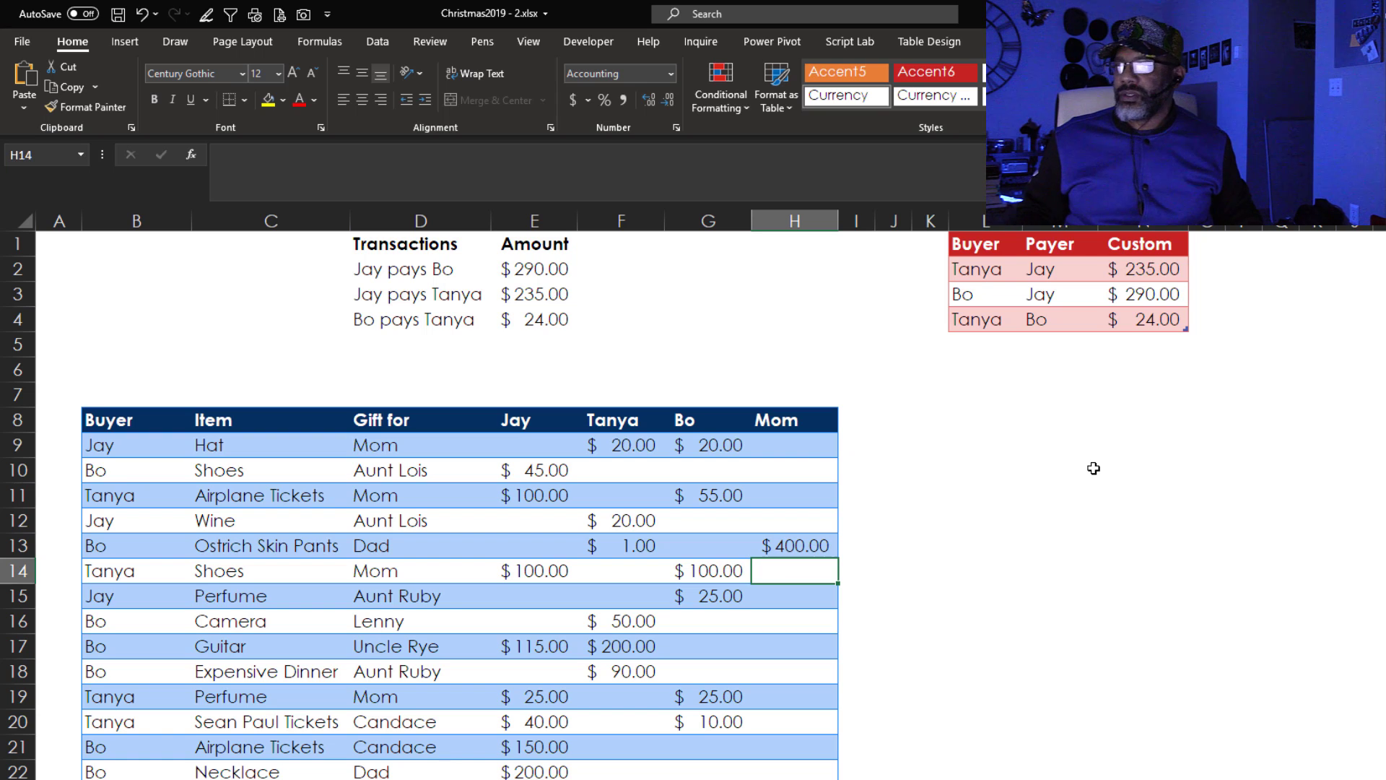
Edit the Gifts (3) query and step back to find the Bo–Mom row's null values
left_click(376, 42)
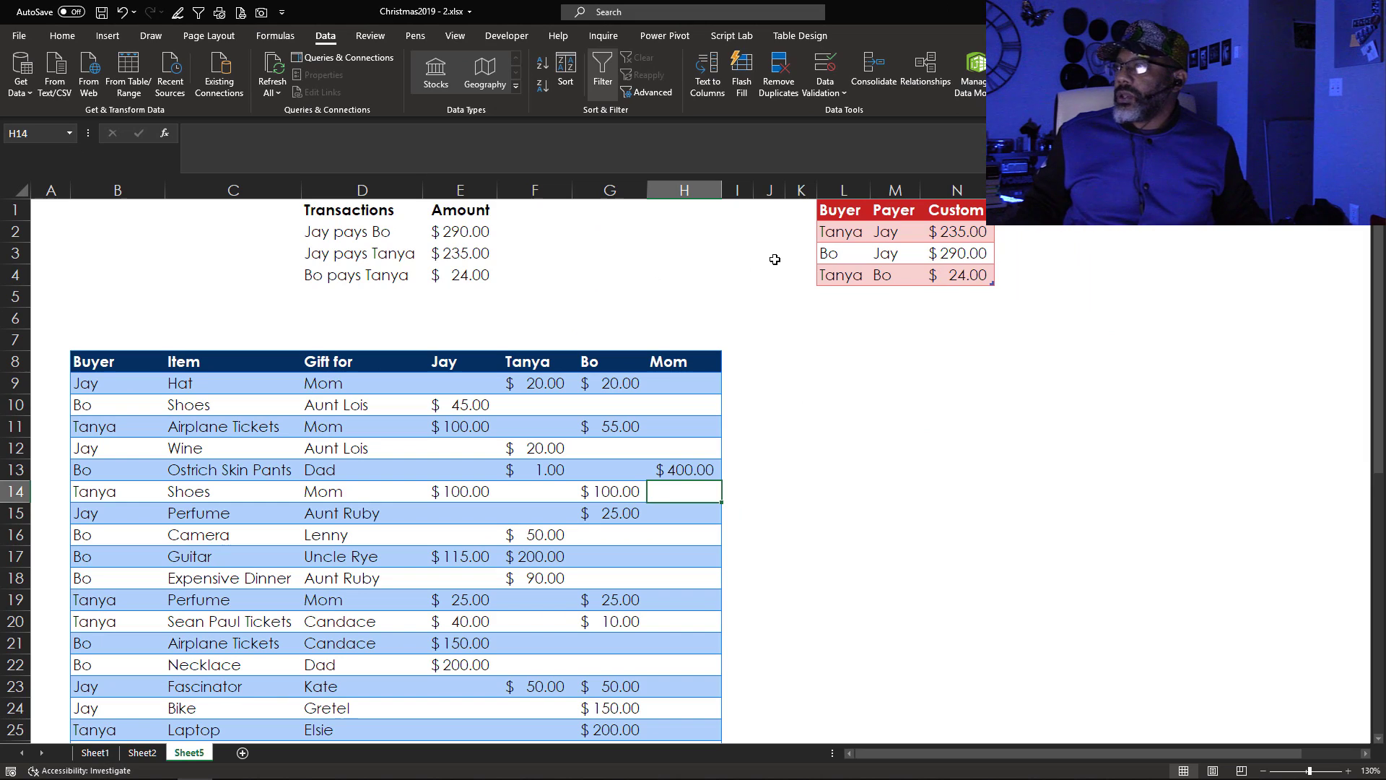
left_click(340, 59)
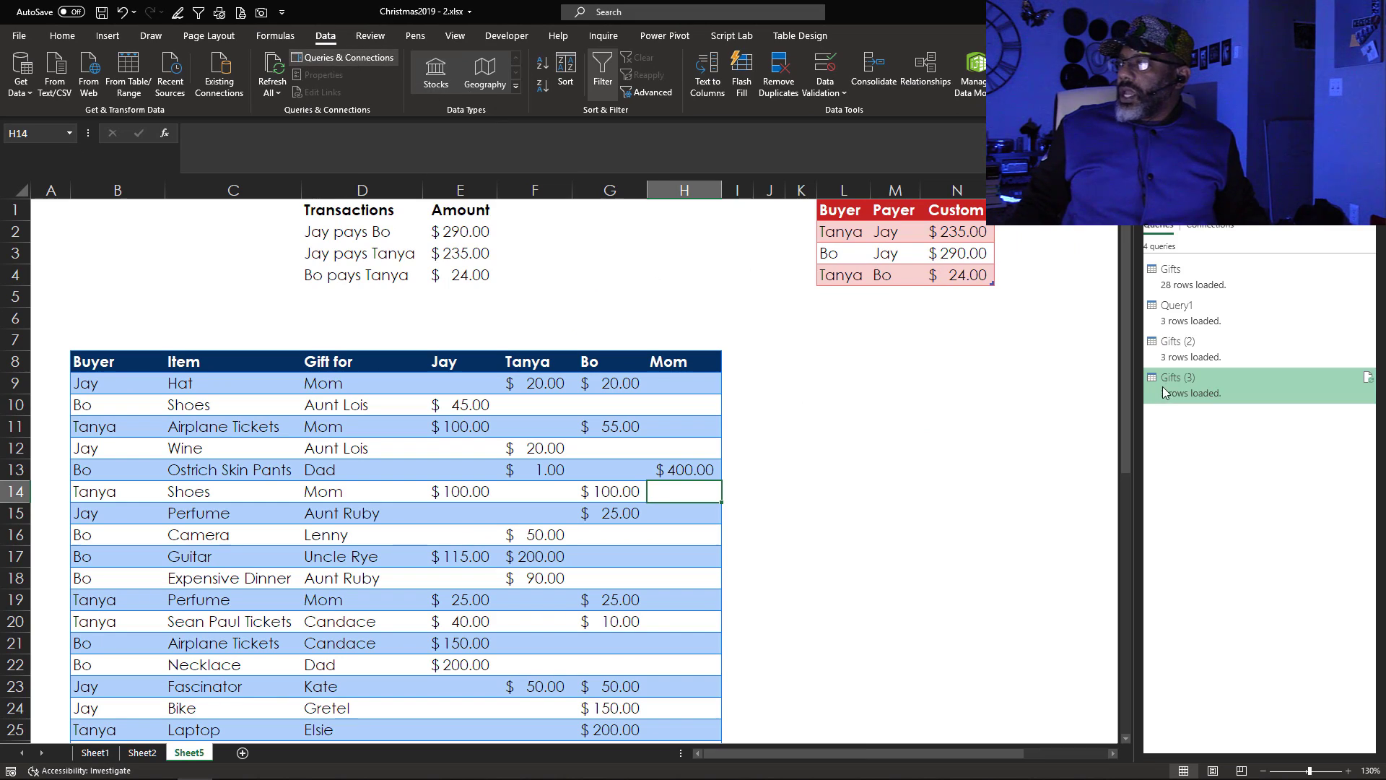
mouse_move(1167, 387)
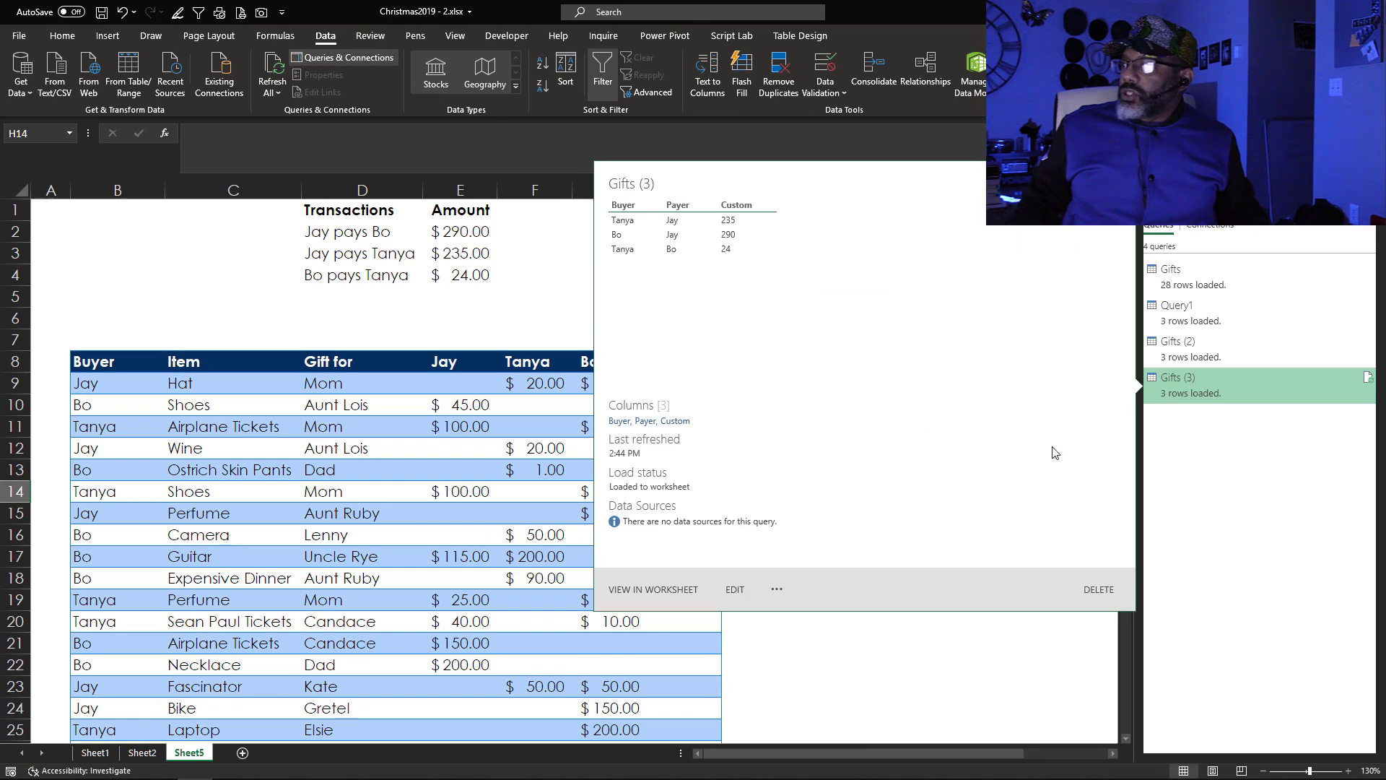
left_click(738, 589)
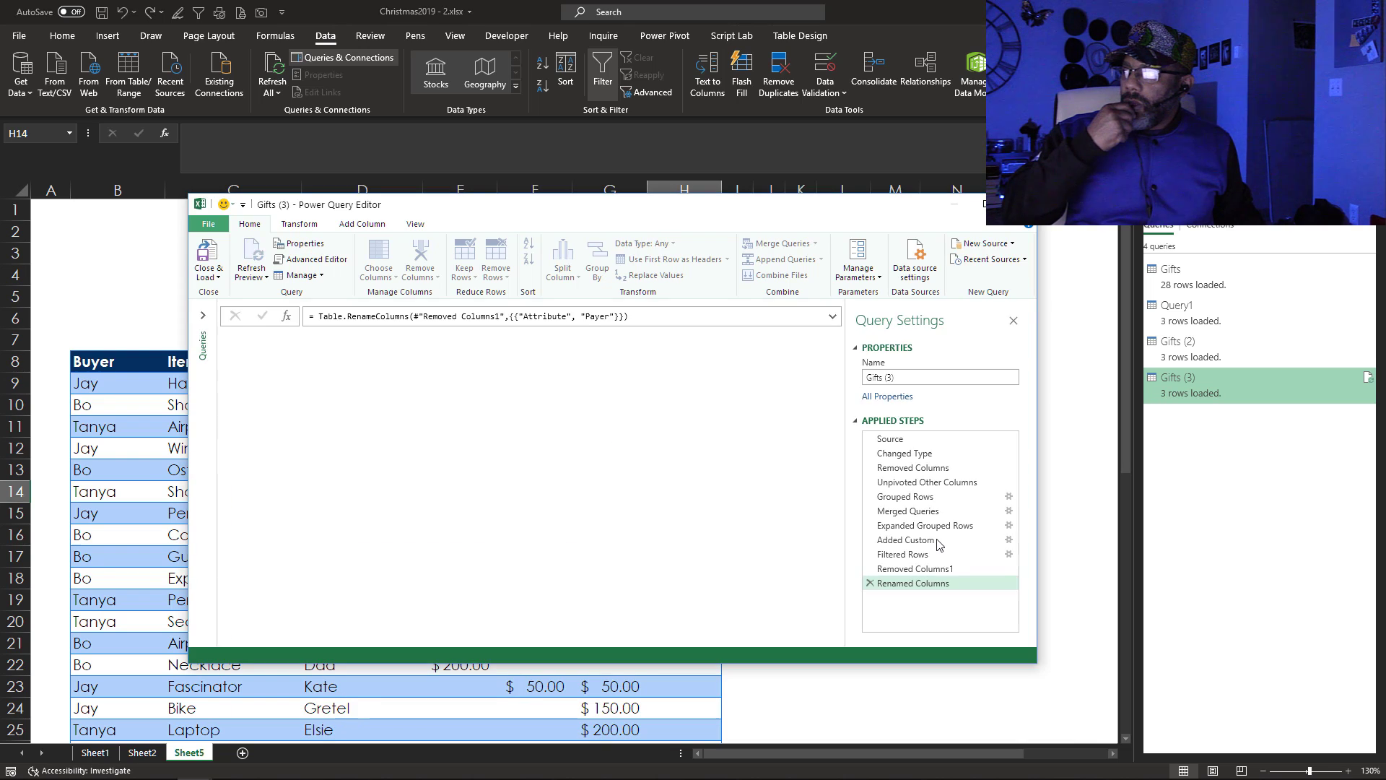
left_click(906, 497)
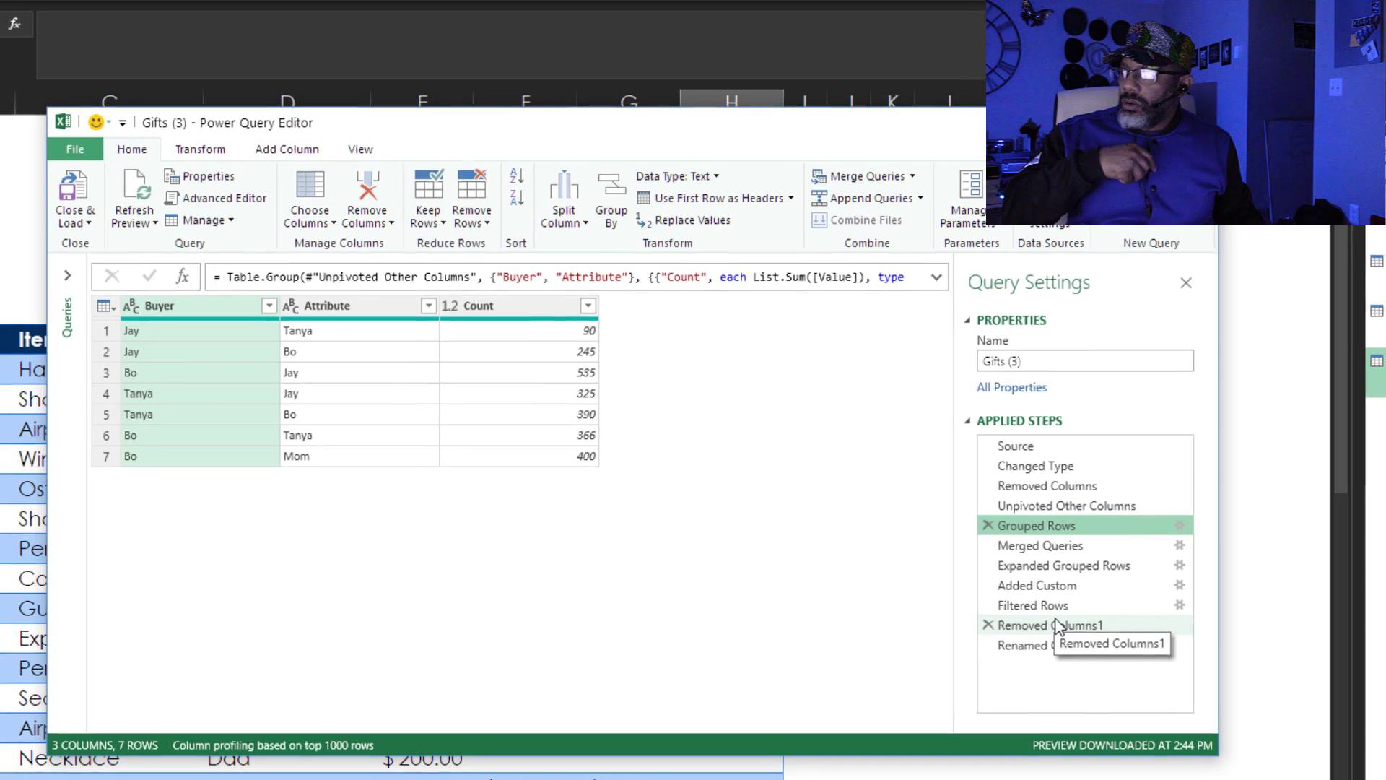
left_click(921, 570)
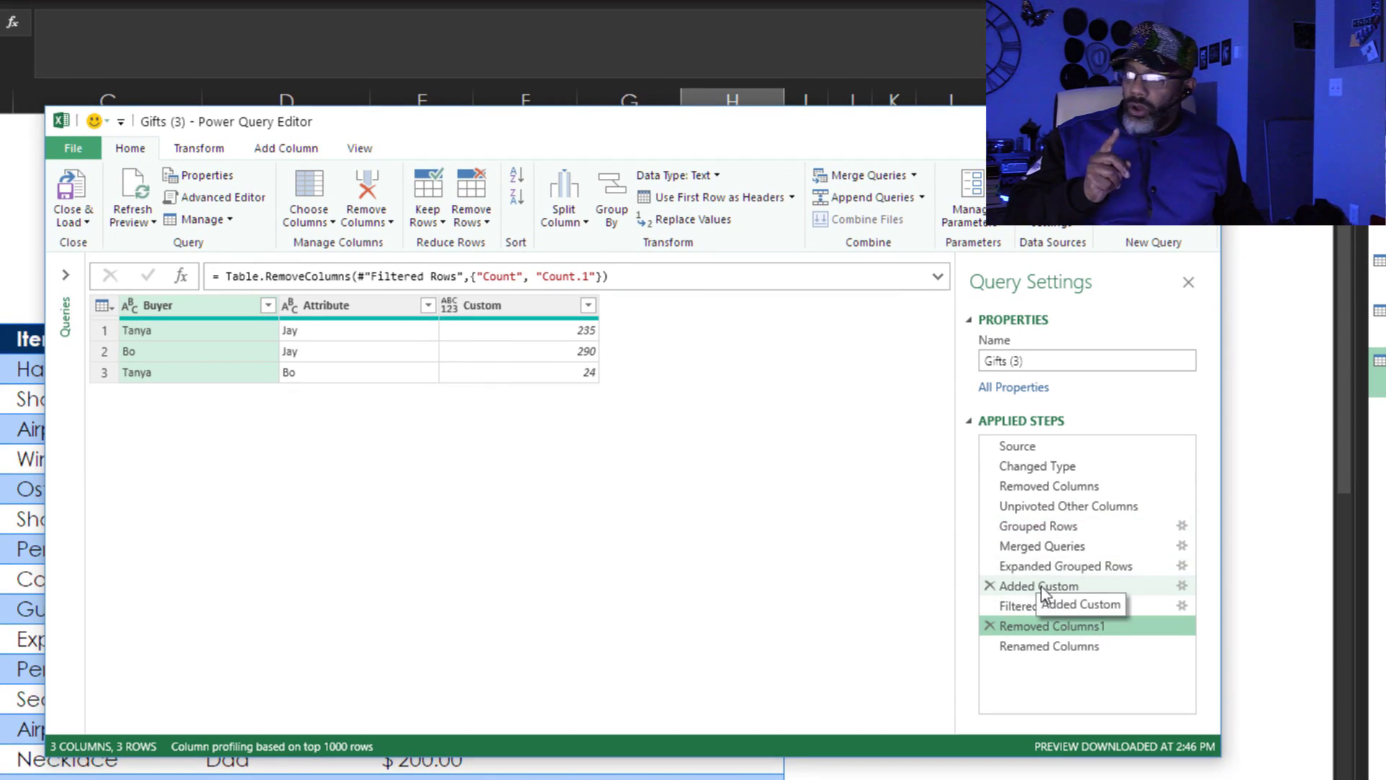
left_click(1043, 590)
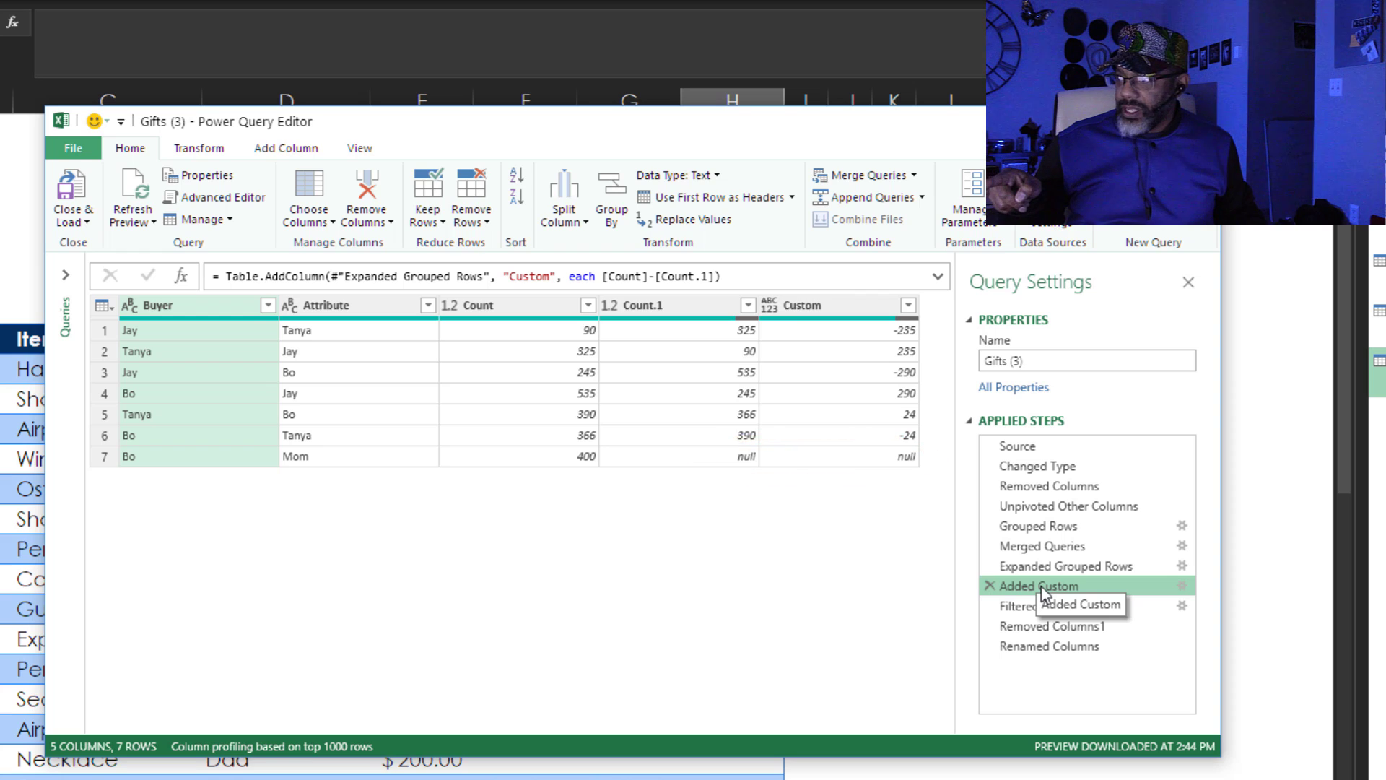
Insert a step after Expanded Grouped Rows replacing null with 0 in Count and Count.1
left_click(1035, 568)
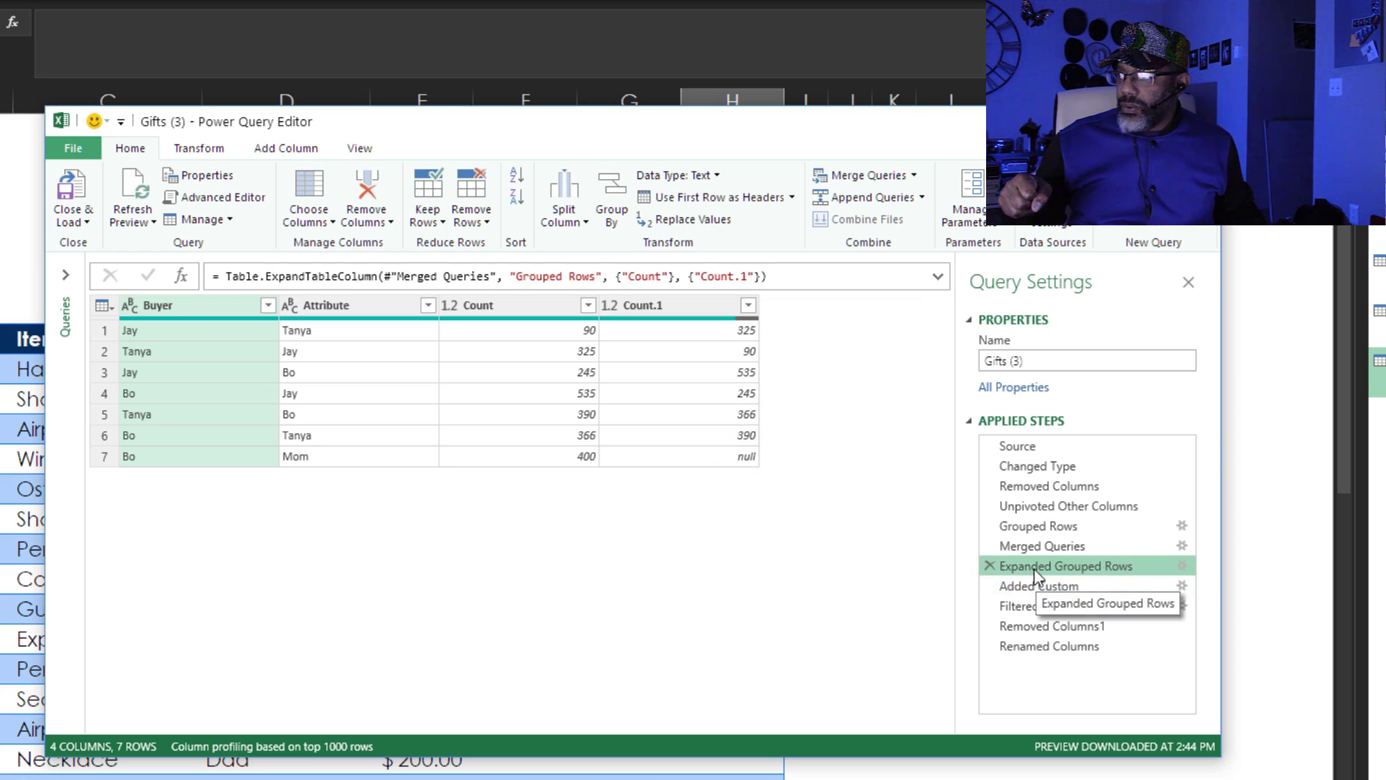
left_click(539, 313)
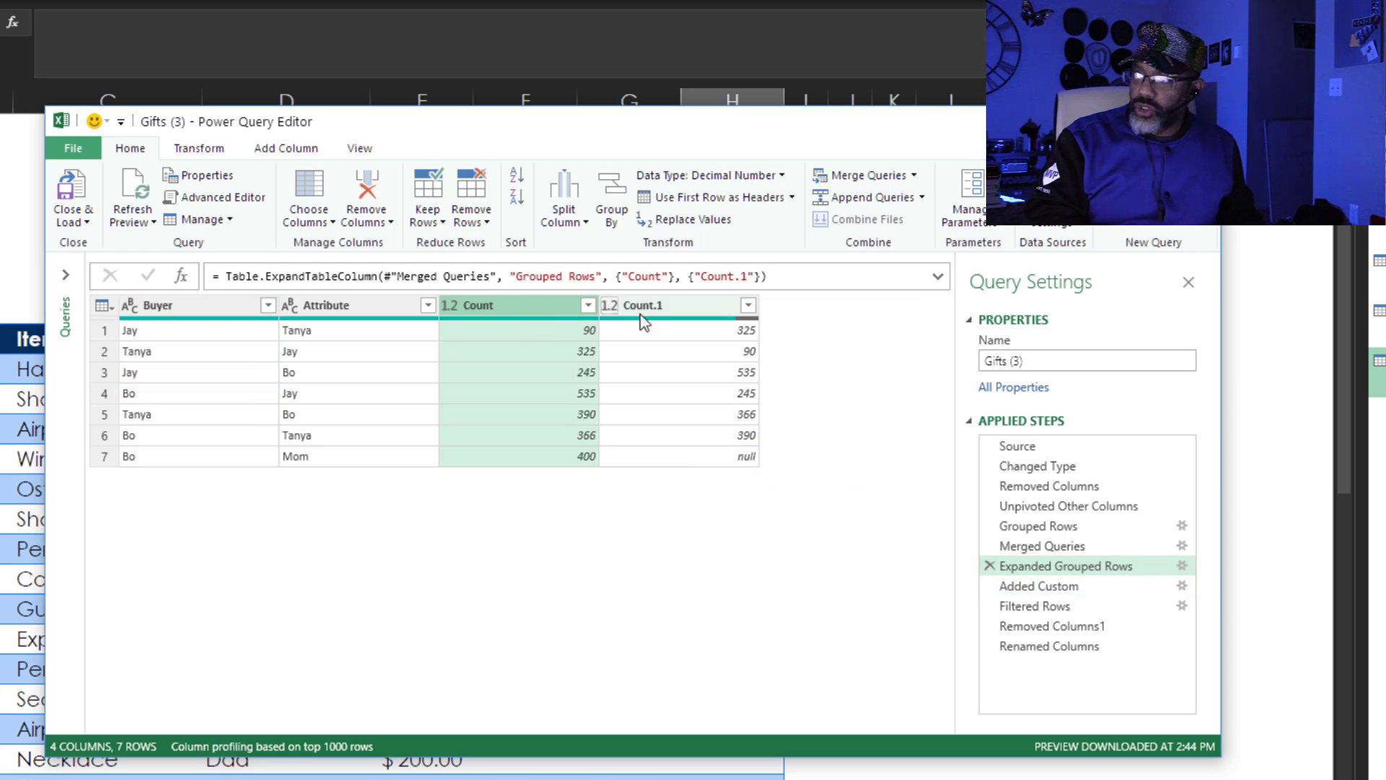
left_click(675, 327, "ctrl")
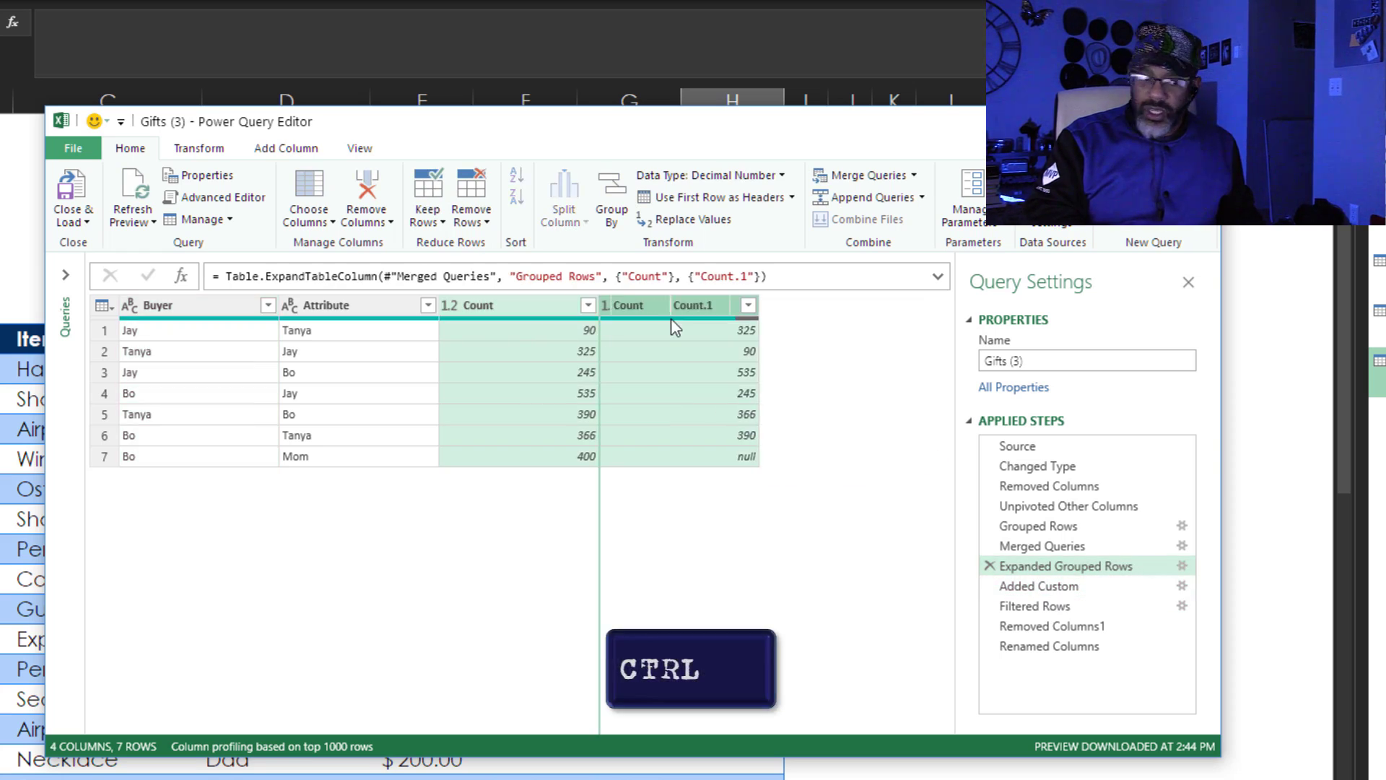
left_click(675, 221)
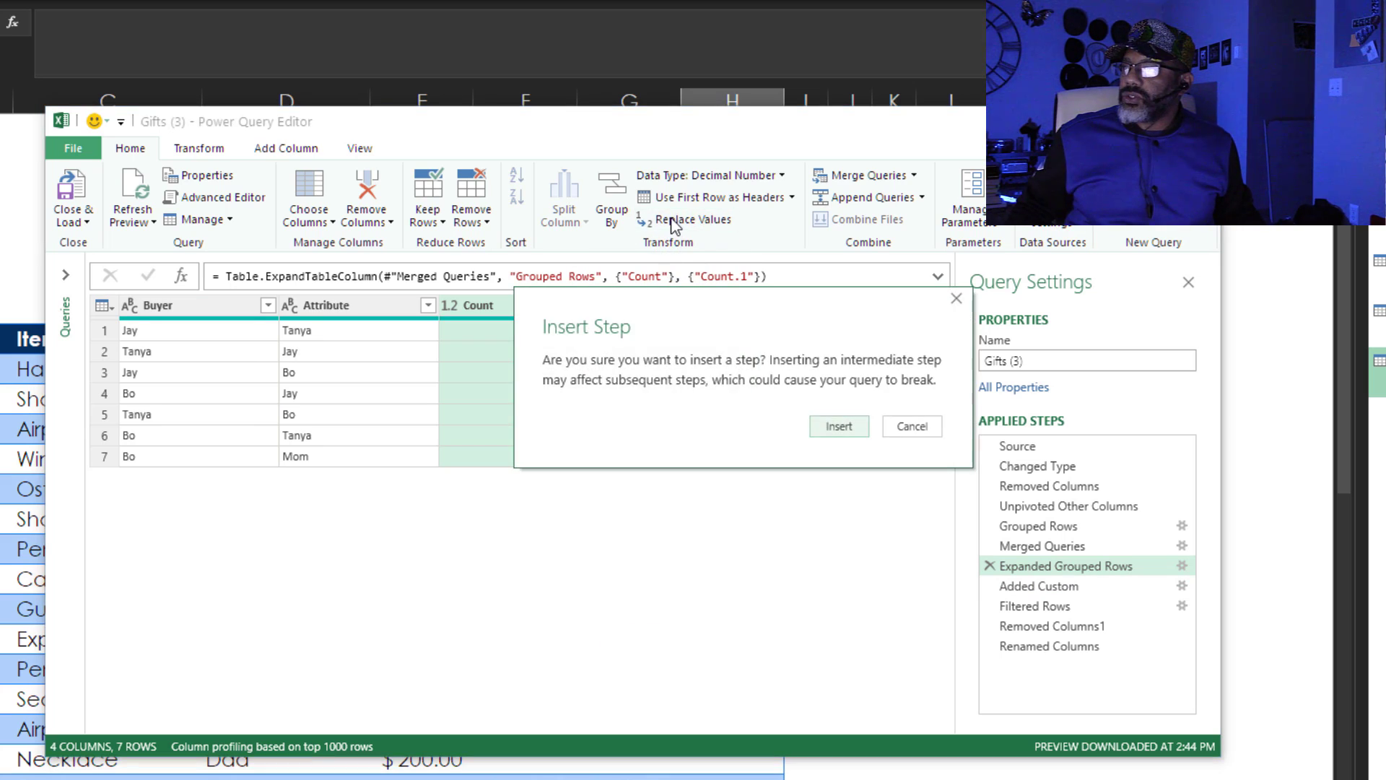
left_click(840, 427)
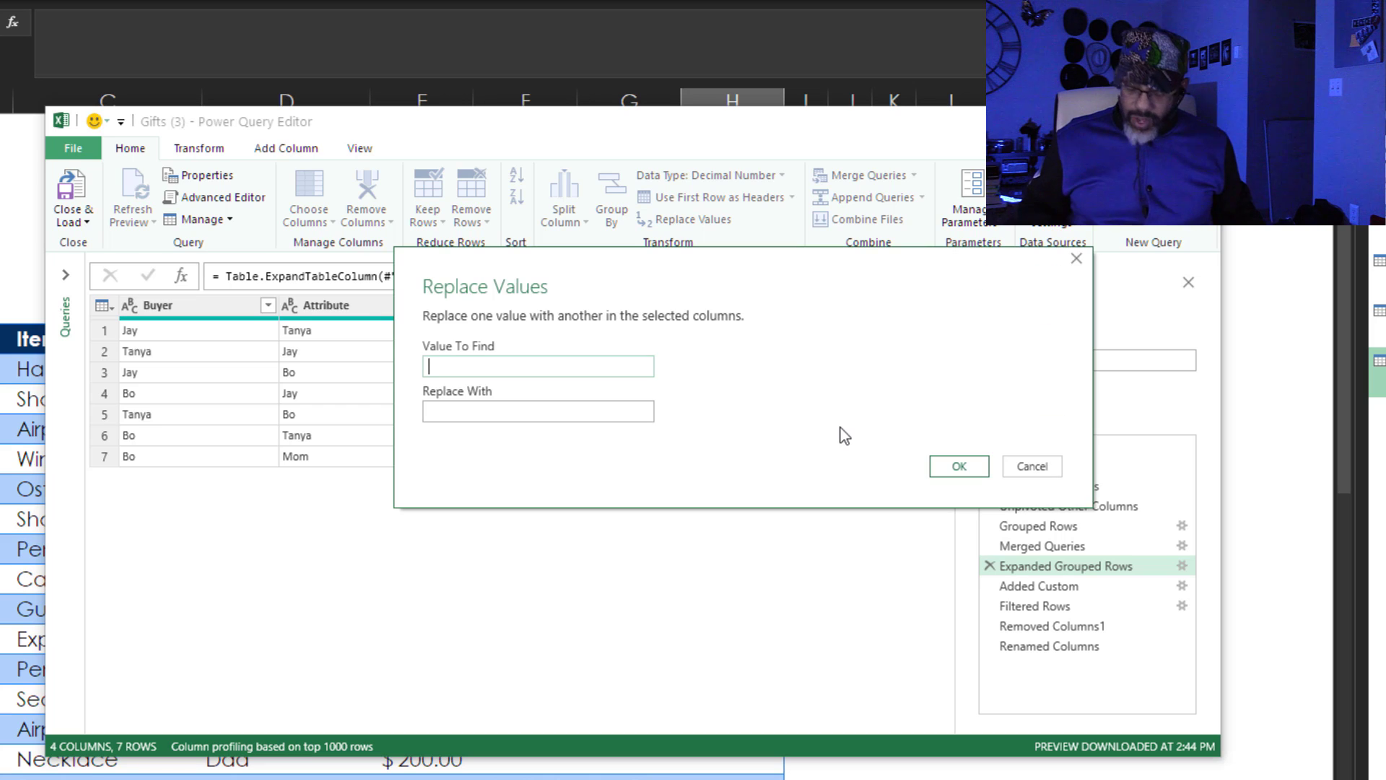
left_click(609, 422)
type("0")
left_click(946, 466)
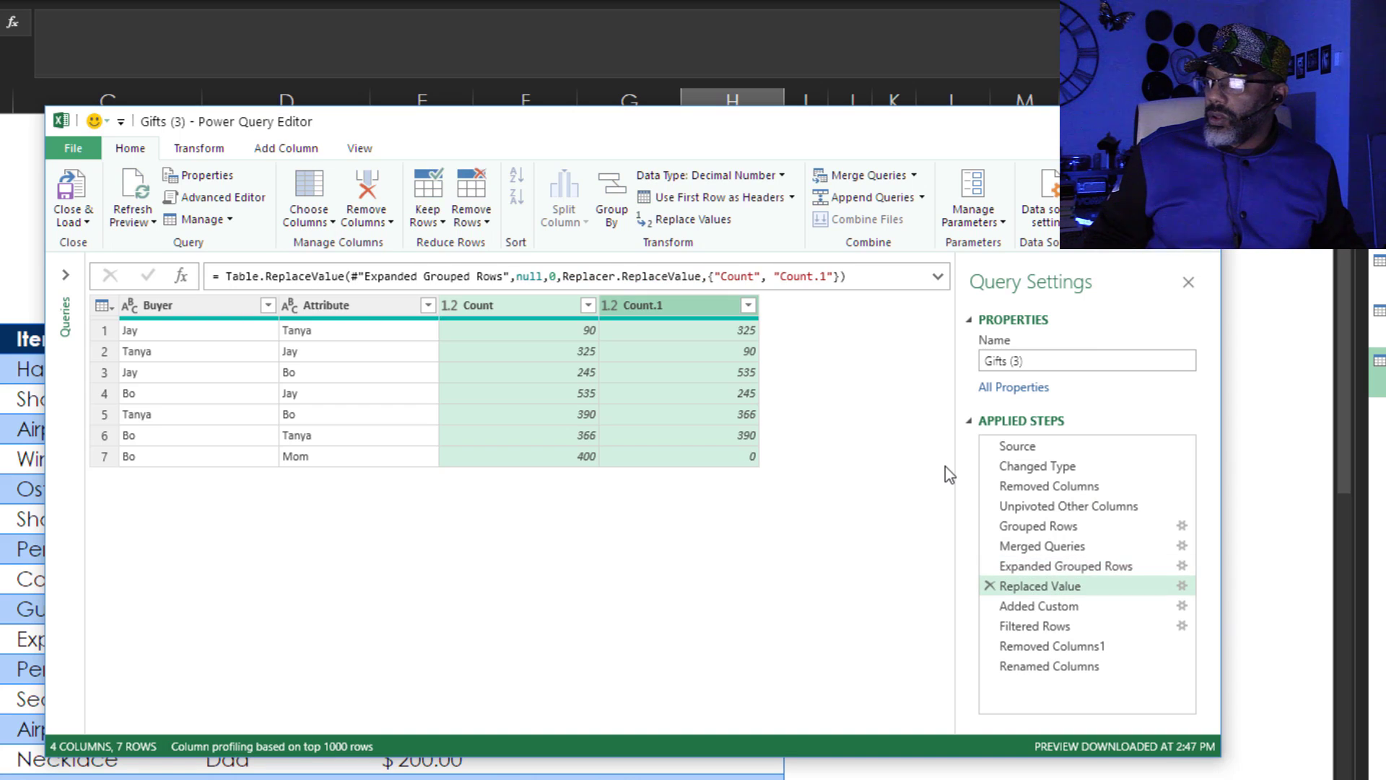
Verify the later steps now include the Bo–Mom 400 row, then Close & Load
left_click(1054, 616)
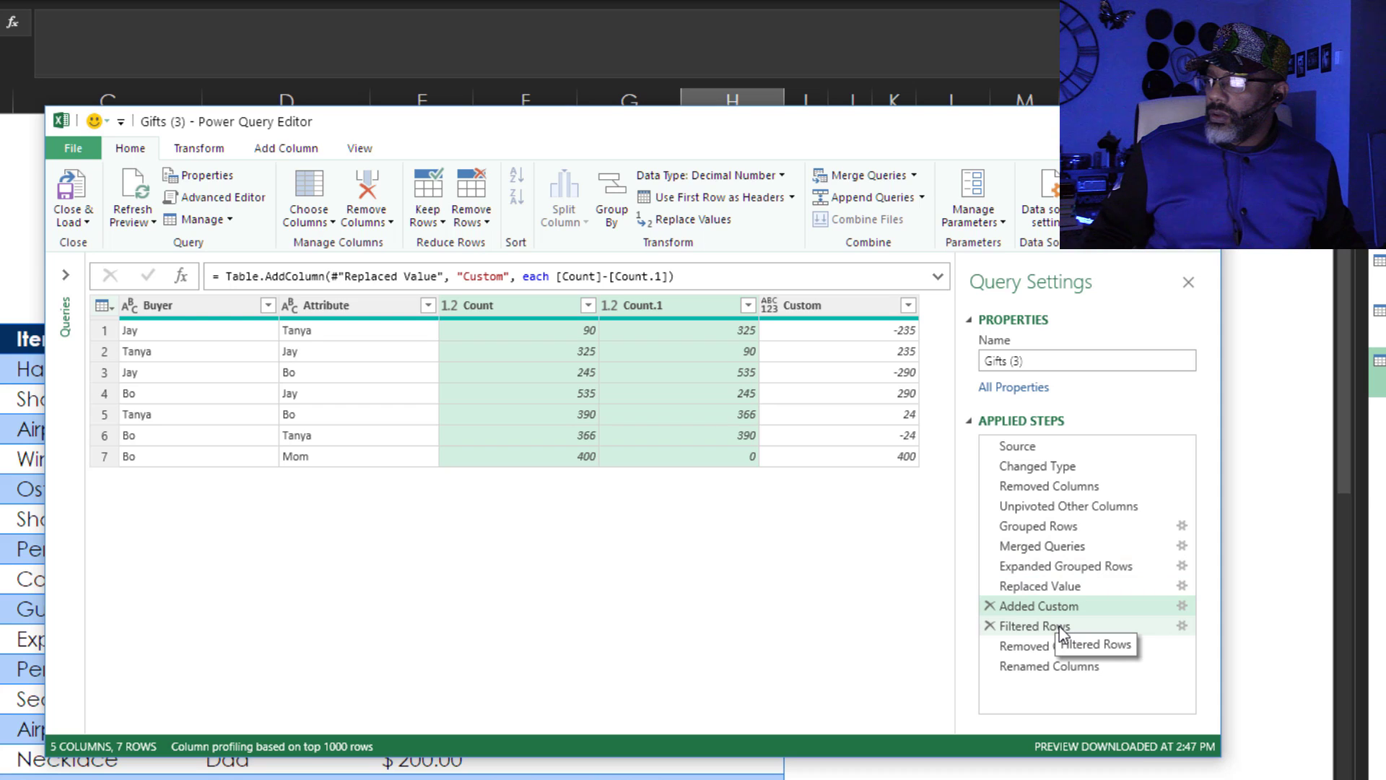
left_click(1062, 634)
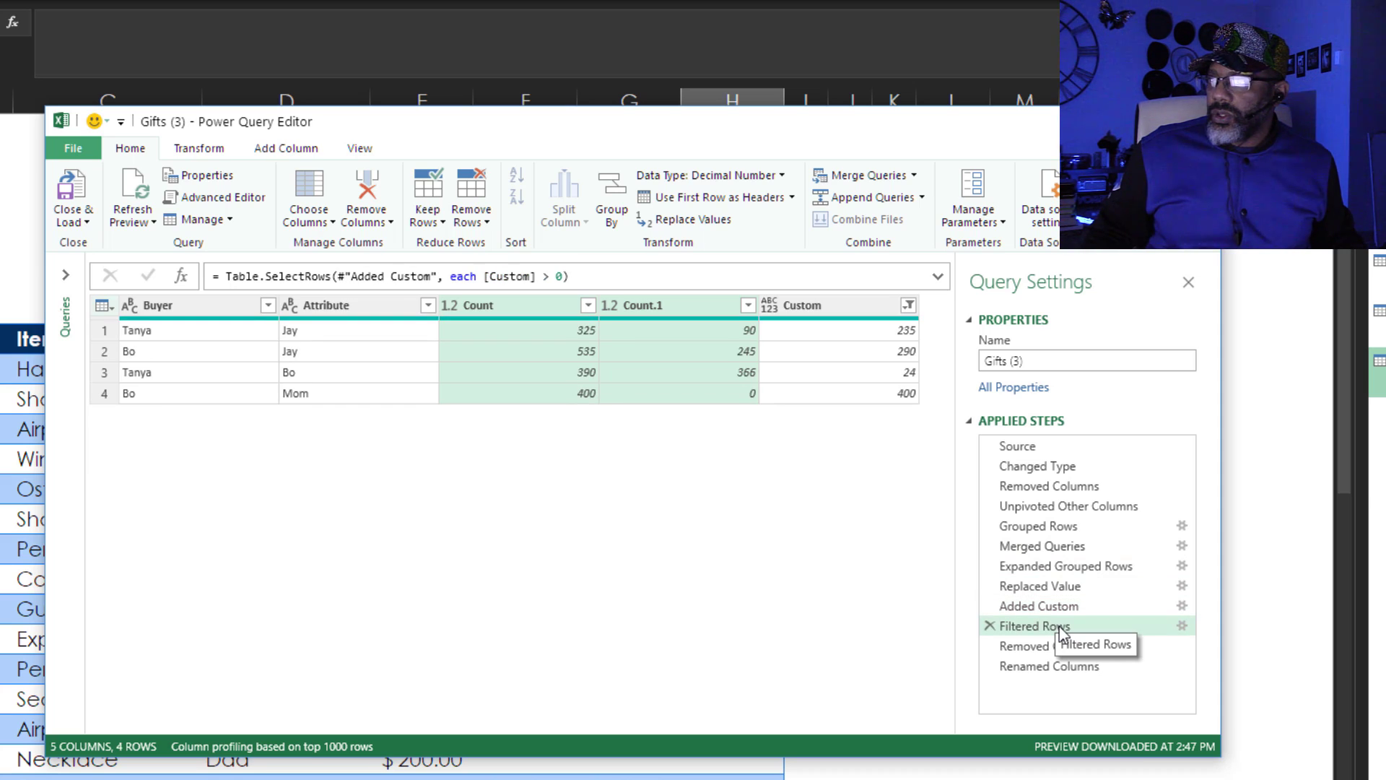
left_click(1061, 657)
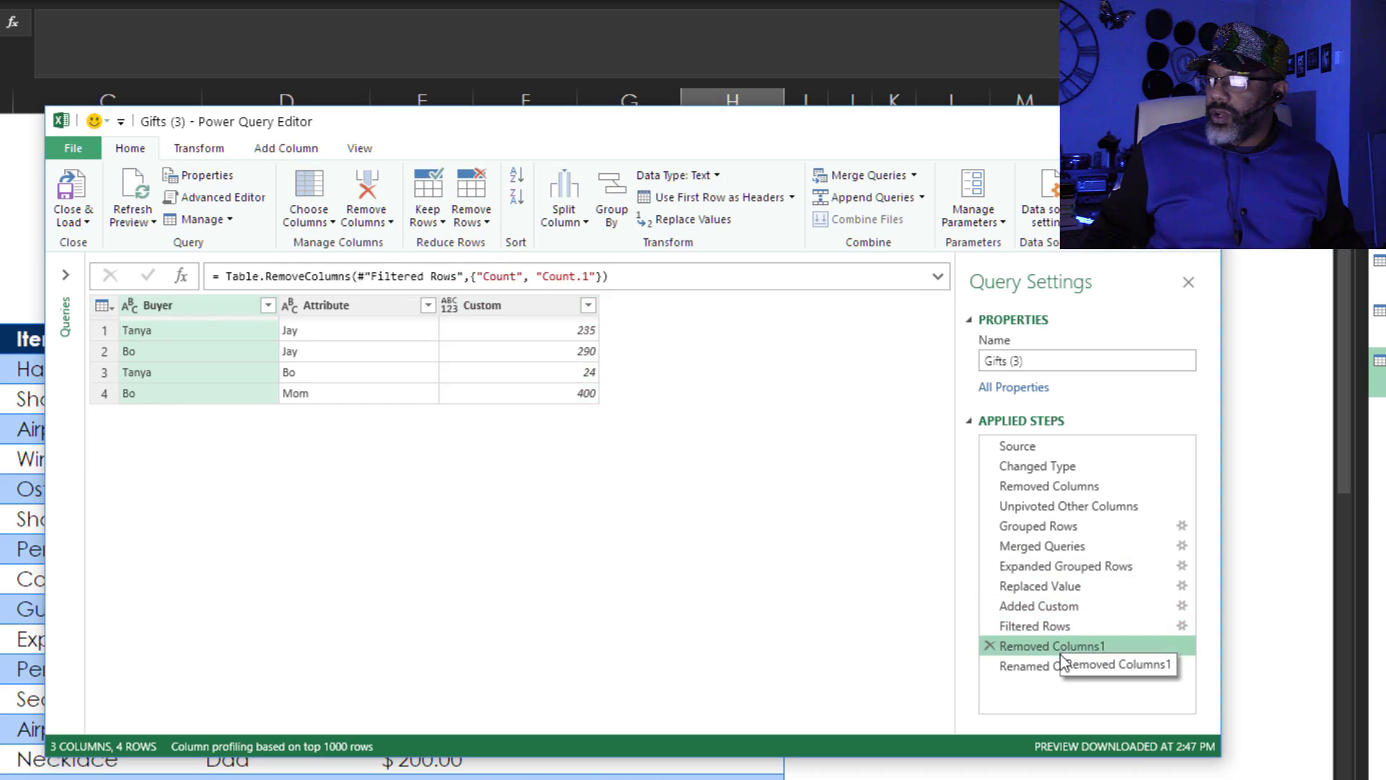
left_click(1063, 672)
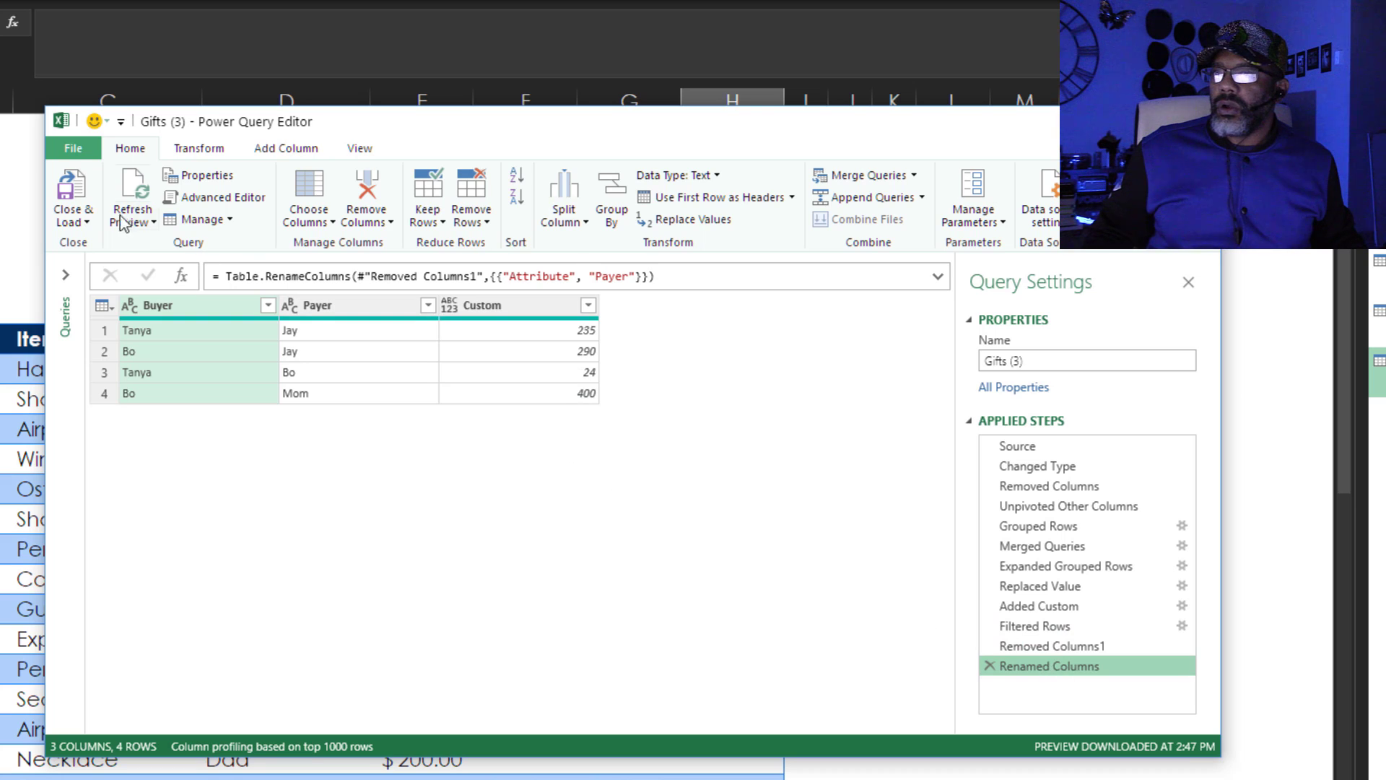
left_click(68, 186)
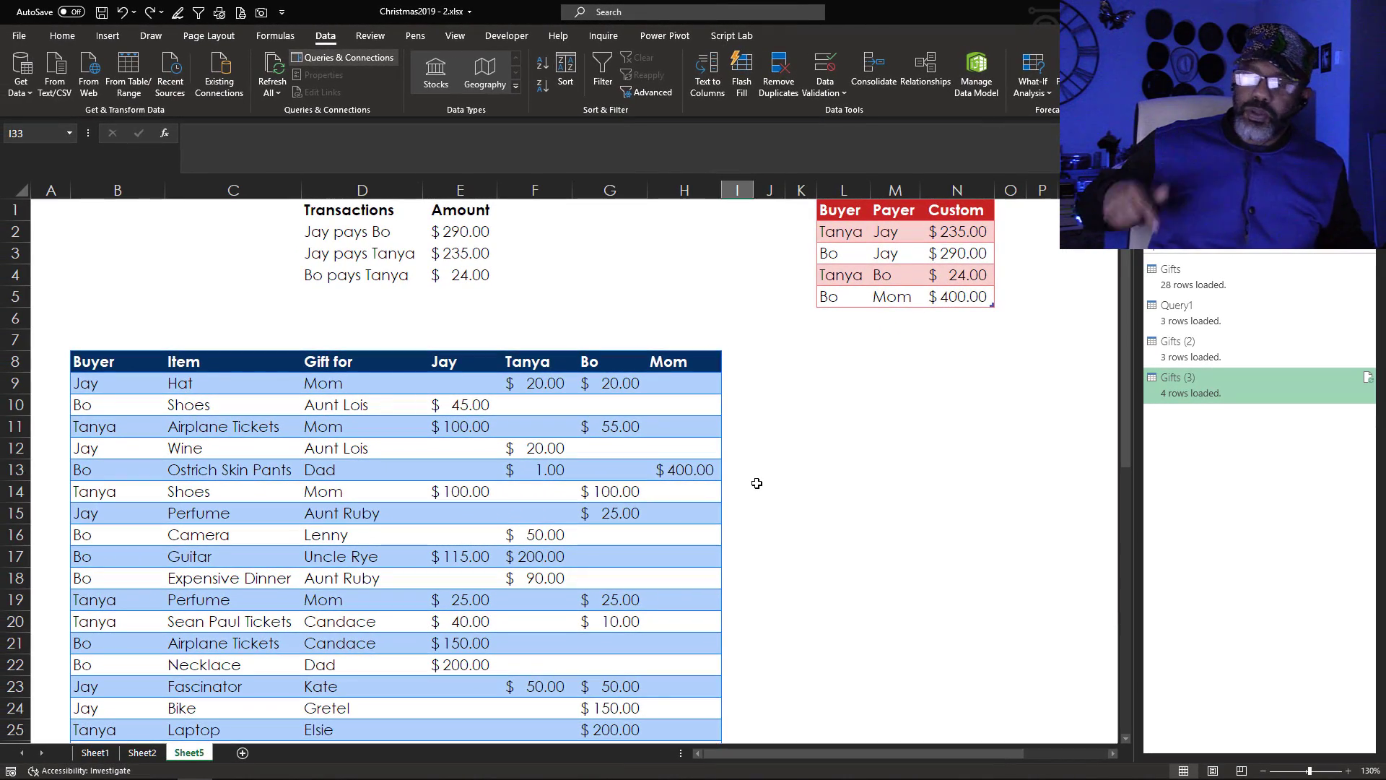
Move the Cousin Pete Cruise and Mom Ostrich Jacket rows from B34:G35 into B28:G29
scroll(617, 607, "down", 1)
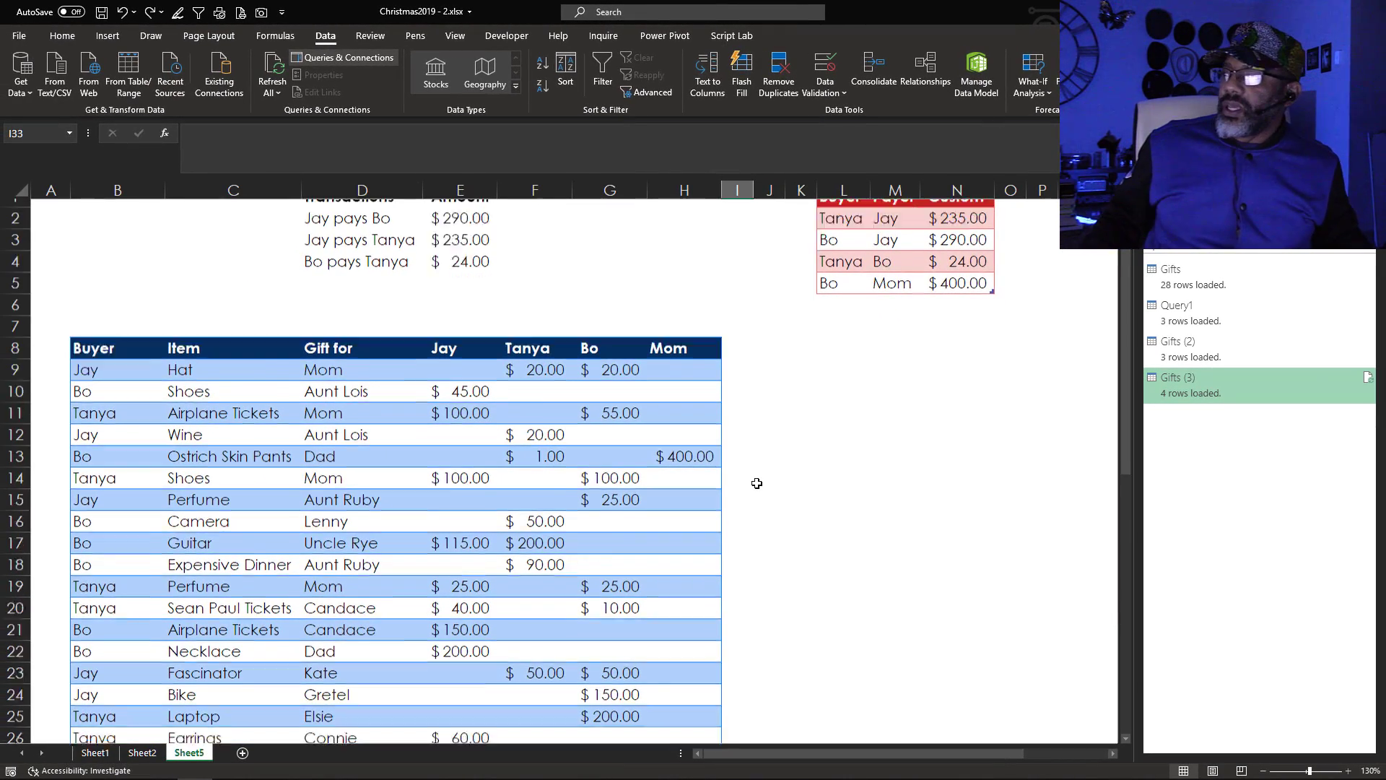
scroll(757, 483, "down", 6)
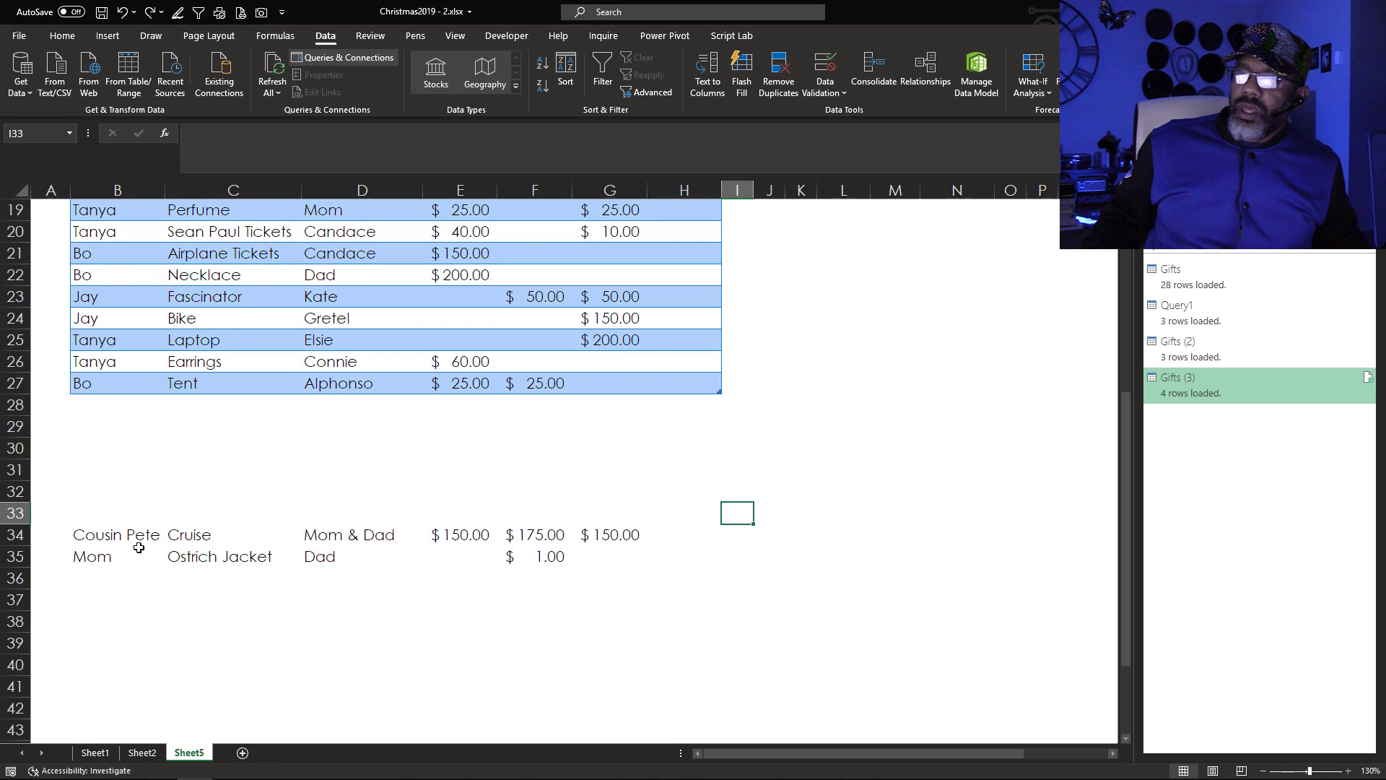
left_click_drag(129, 535, 615, 553)
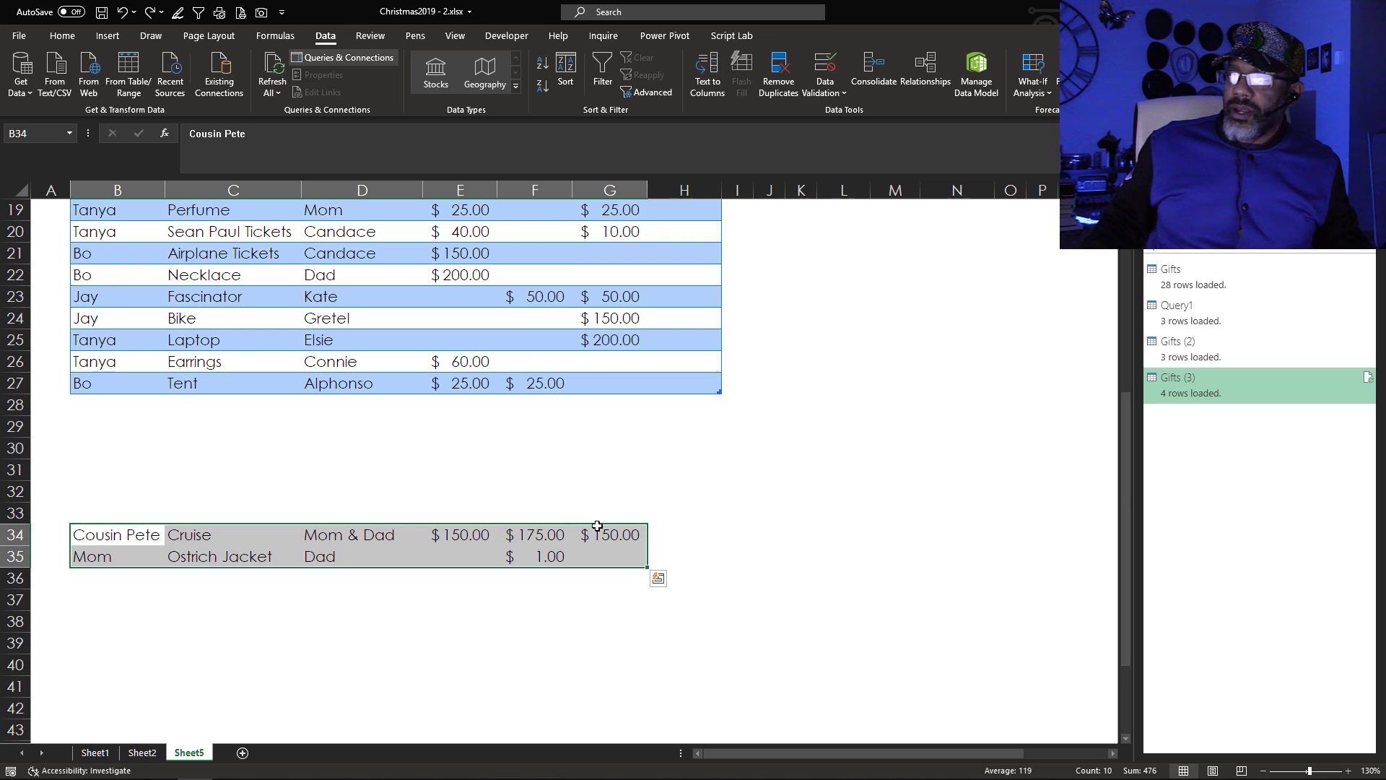
left_click_drag(497, 525, 525, 406)
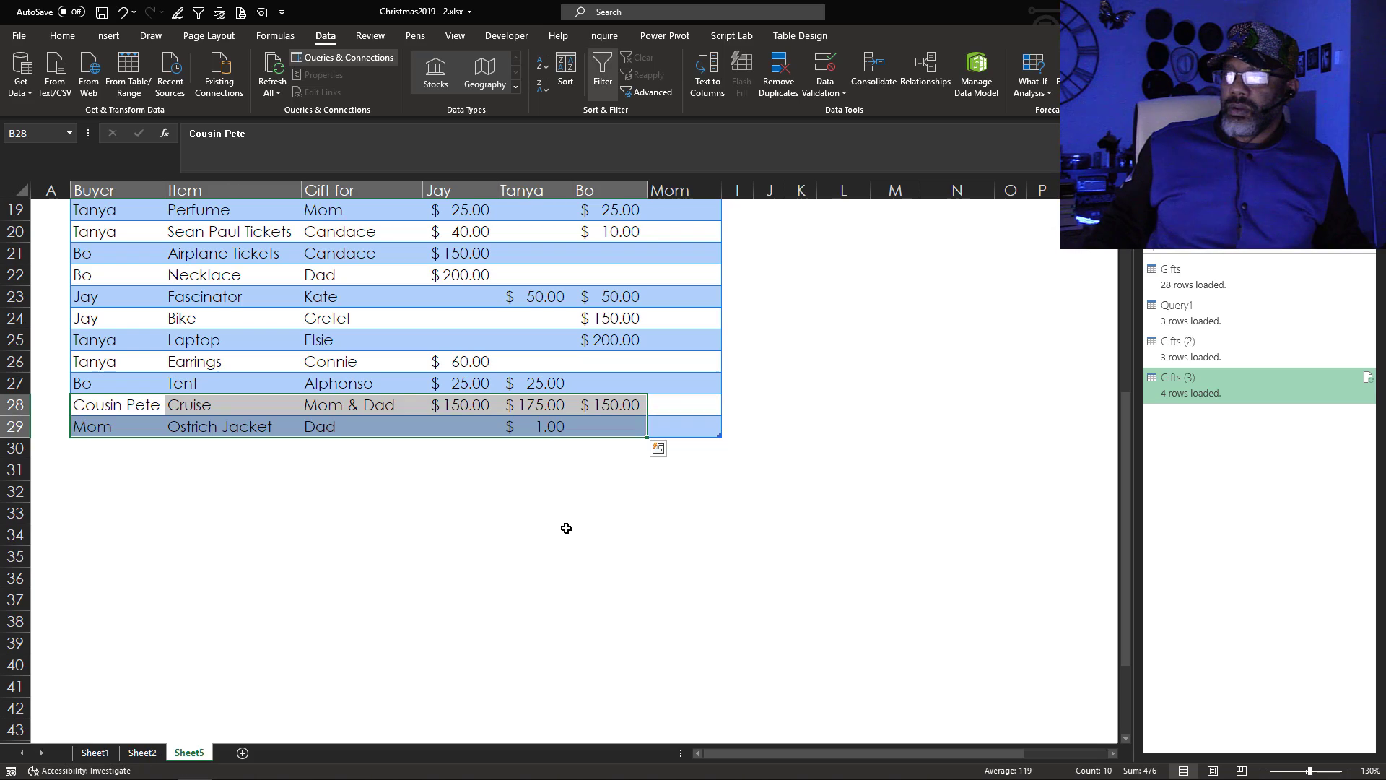
scroll(592, 520, "up", 6)
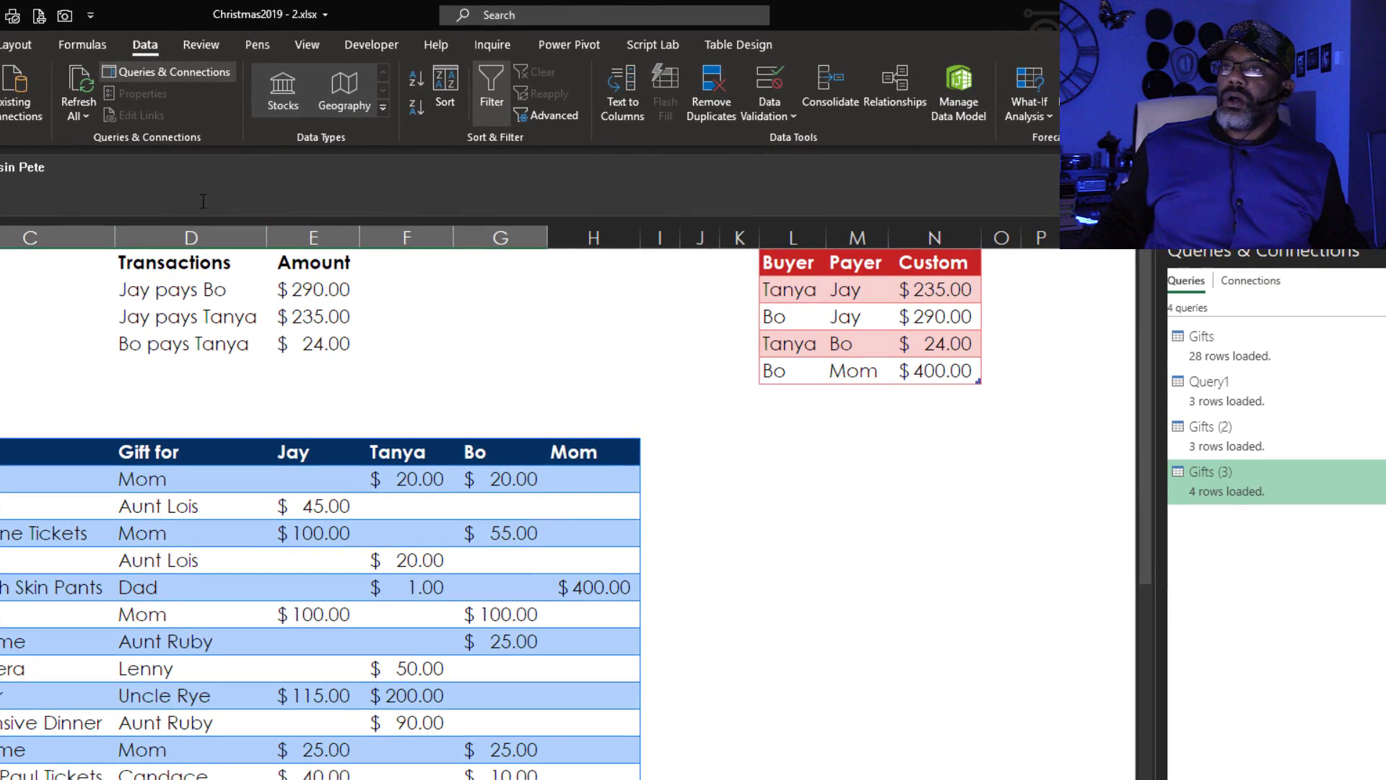
Refresh All so the Buyer/Payer table adds Cousin Pete's and Mom's payments
left_click(81, 92)
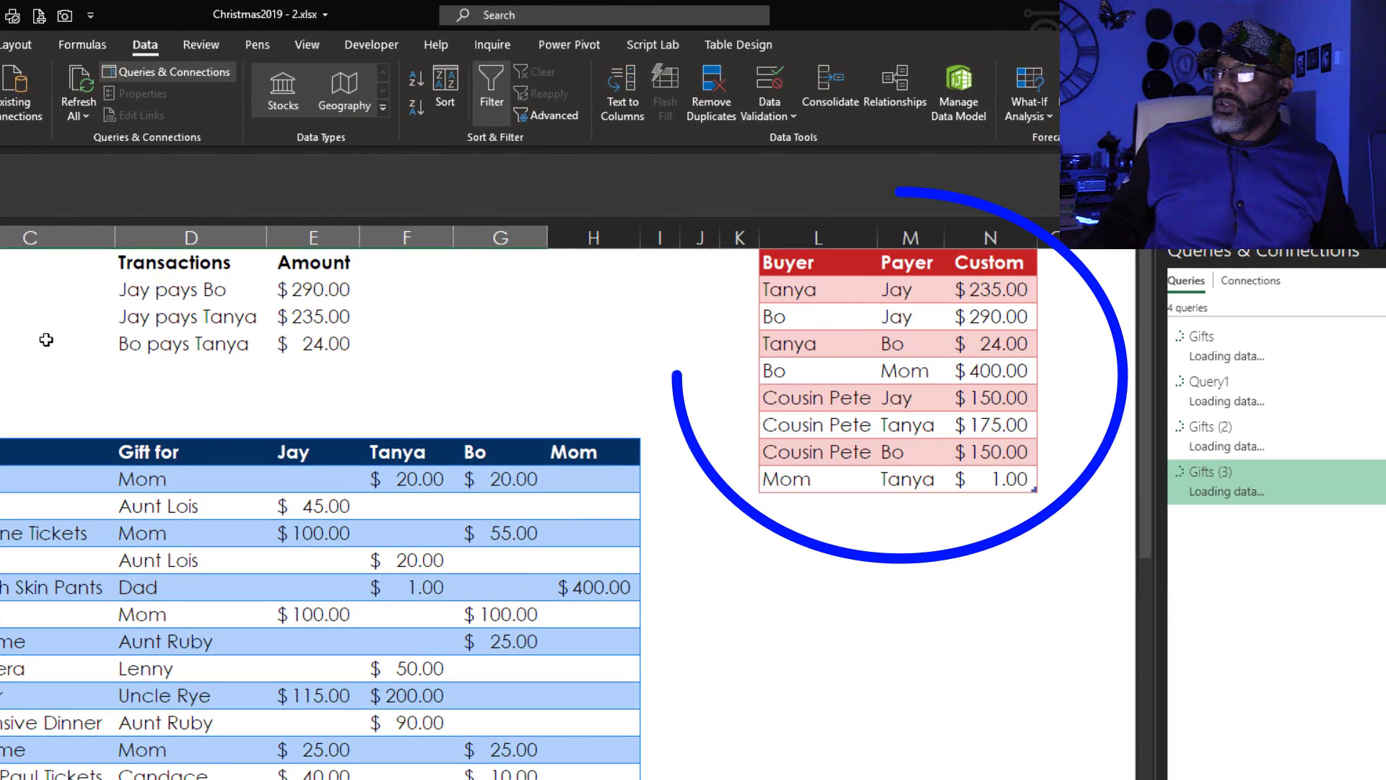